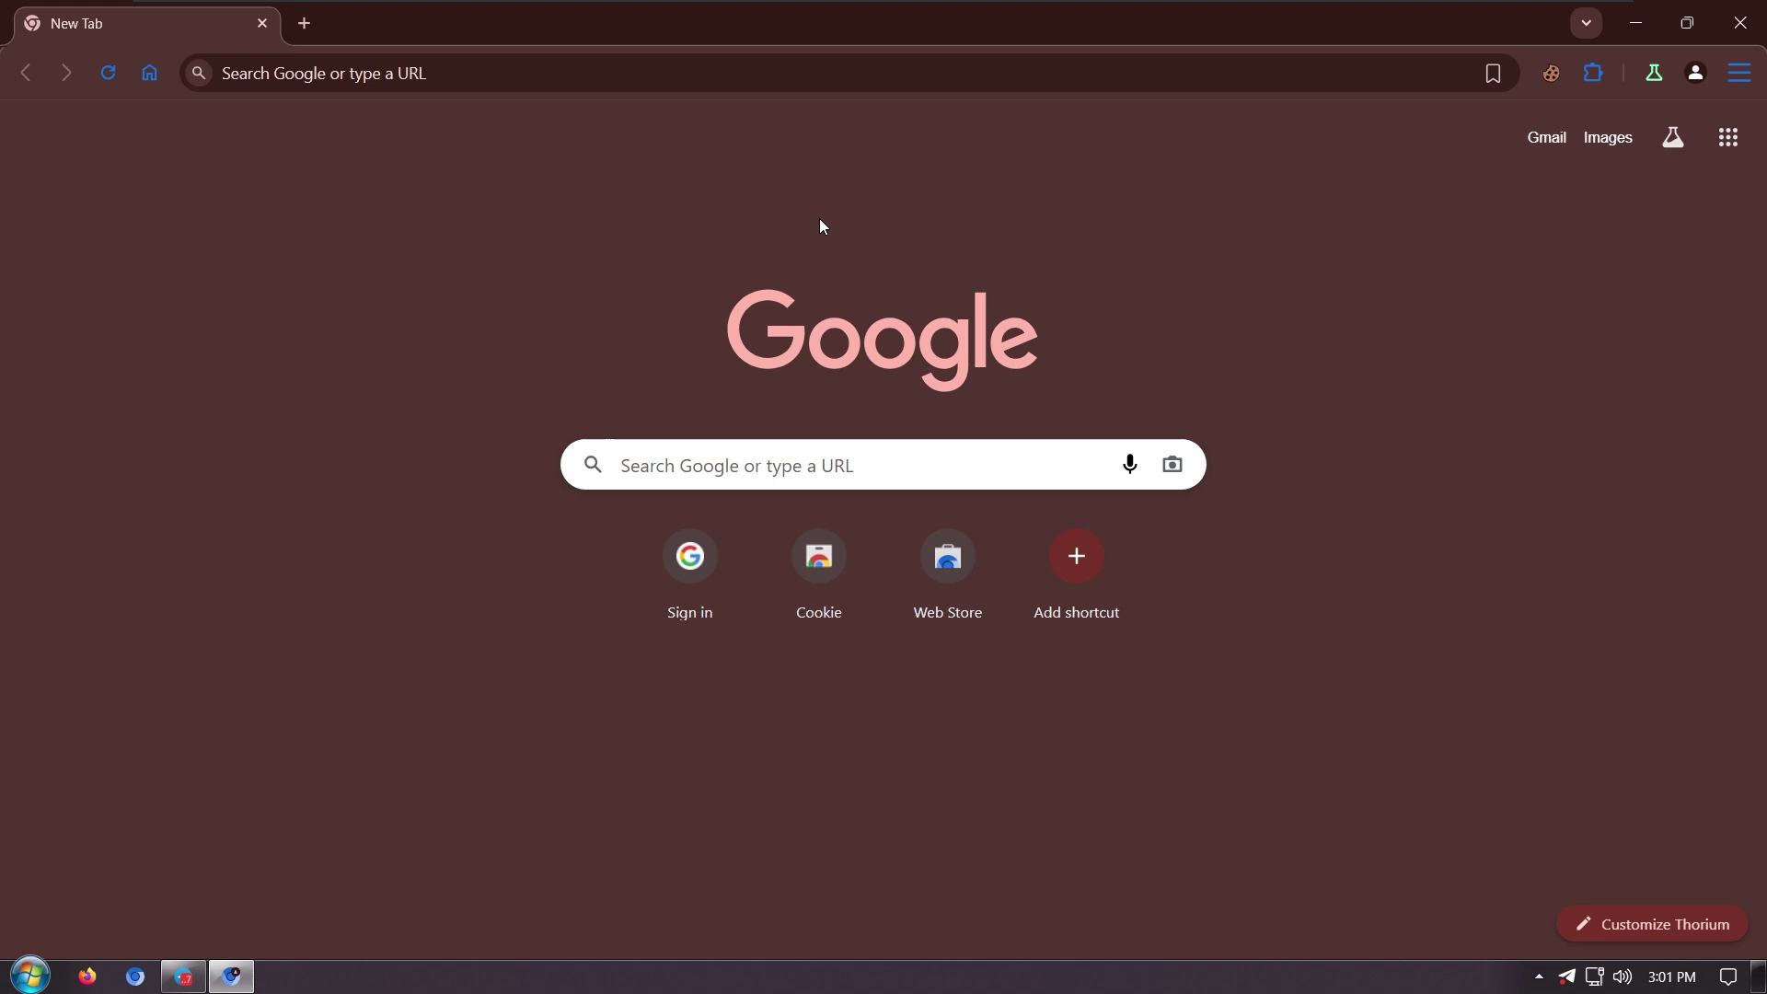
{"action": "left_click", "coordinate": [824, 63]}
{"action": "type", "text": "https://t.me/warpplus"}
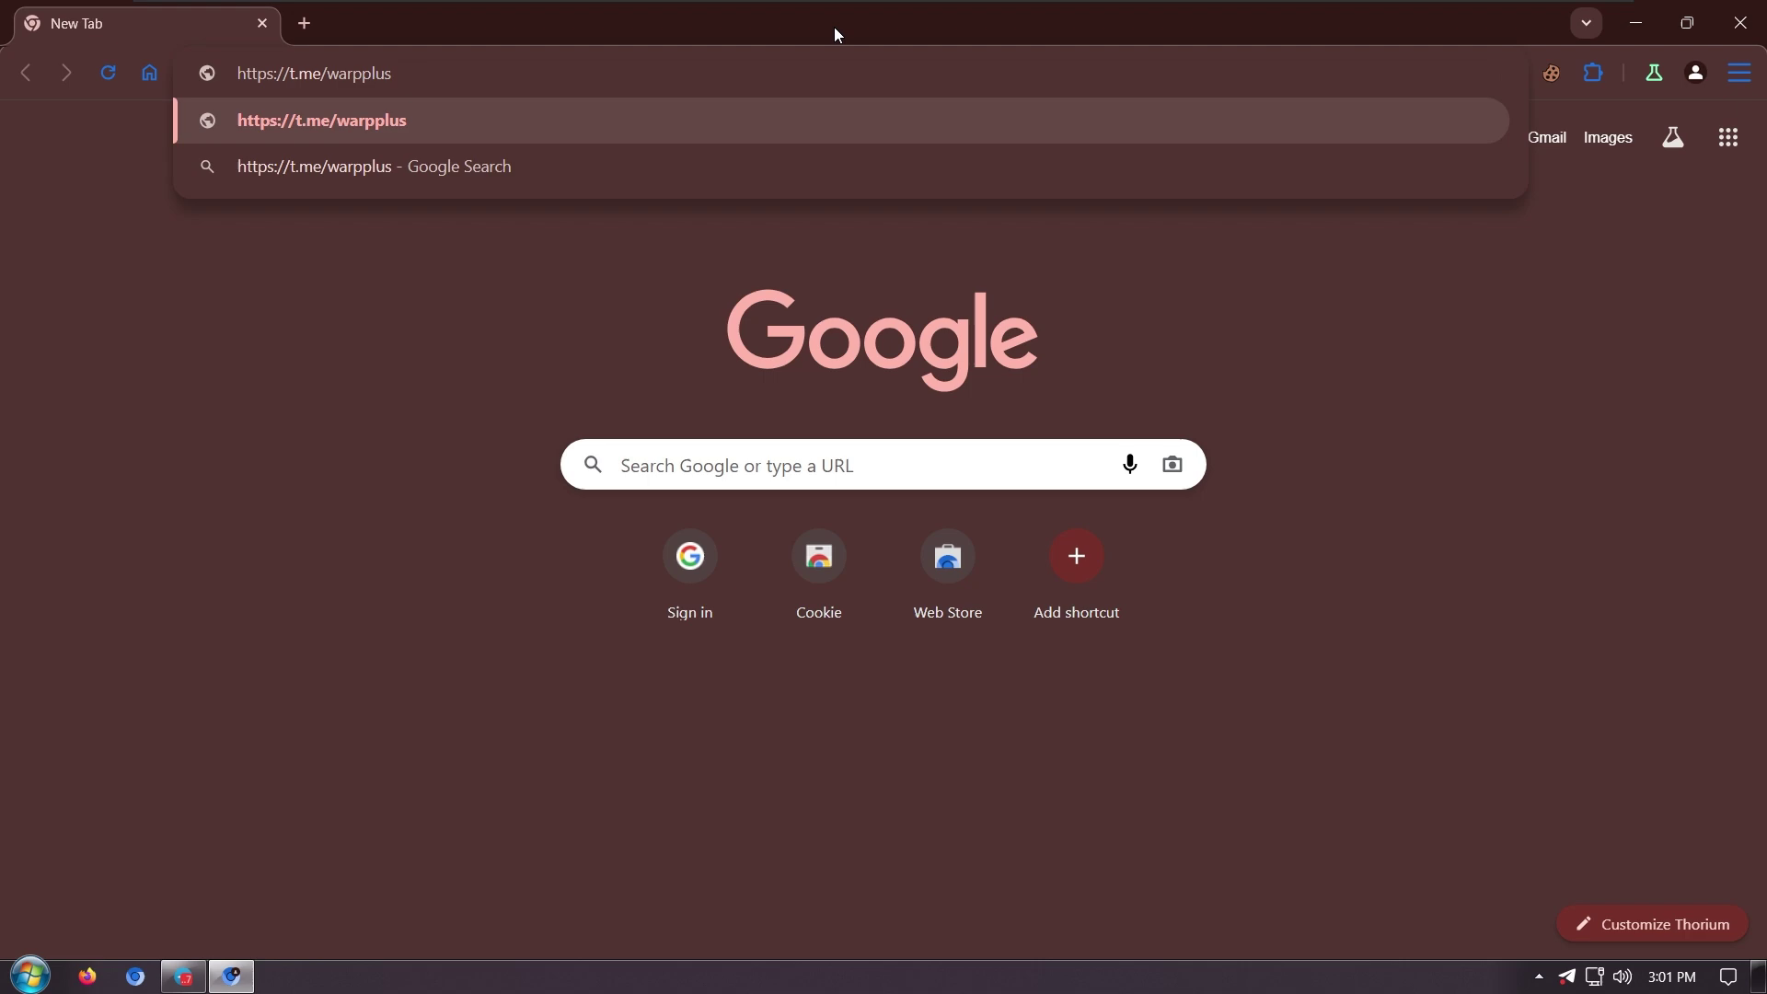
{"action": "key", "text": "Return"}
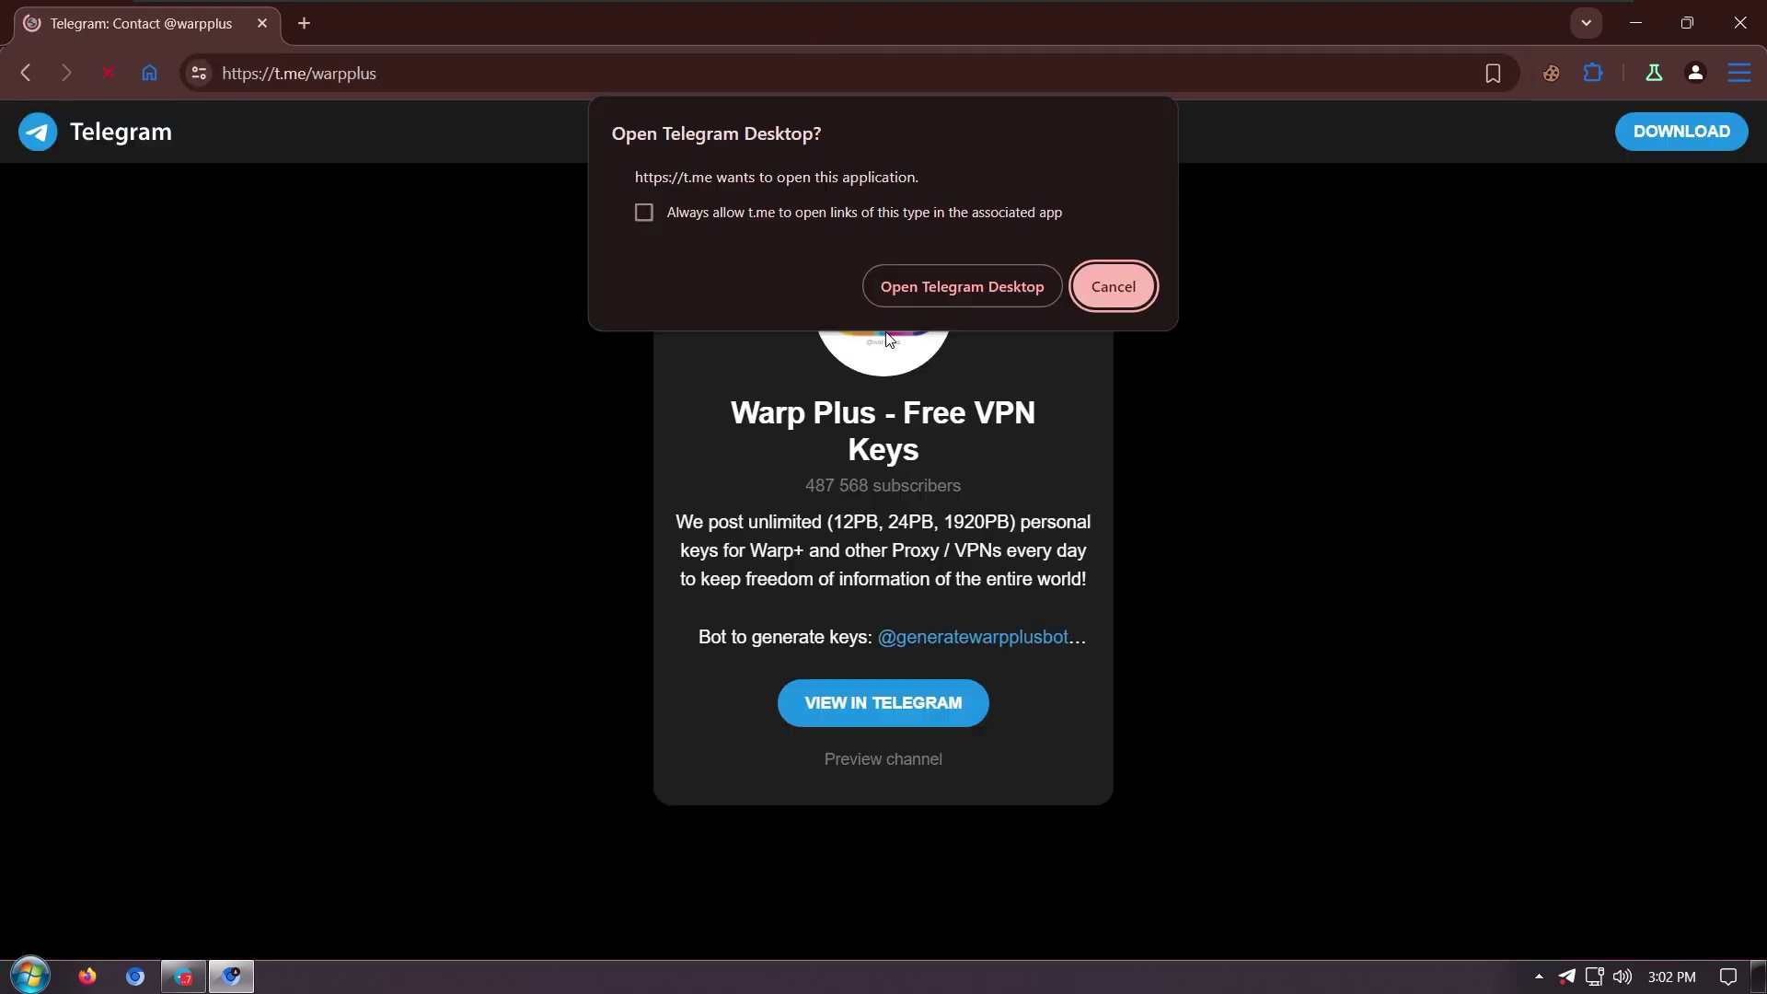
Open Warp Plus - Free VPN Keys in Telegram Desktop, join it, and browse to the newest posts.
{"action": "left_click", "coordinate": [968, 294]}
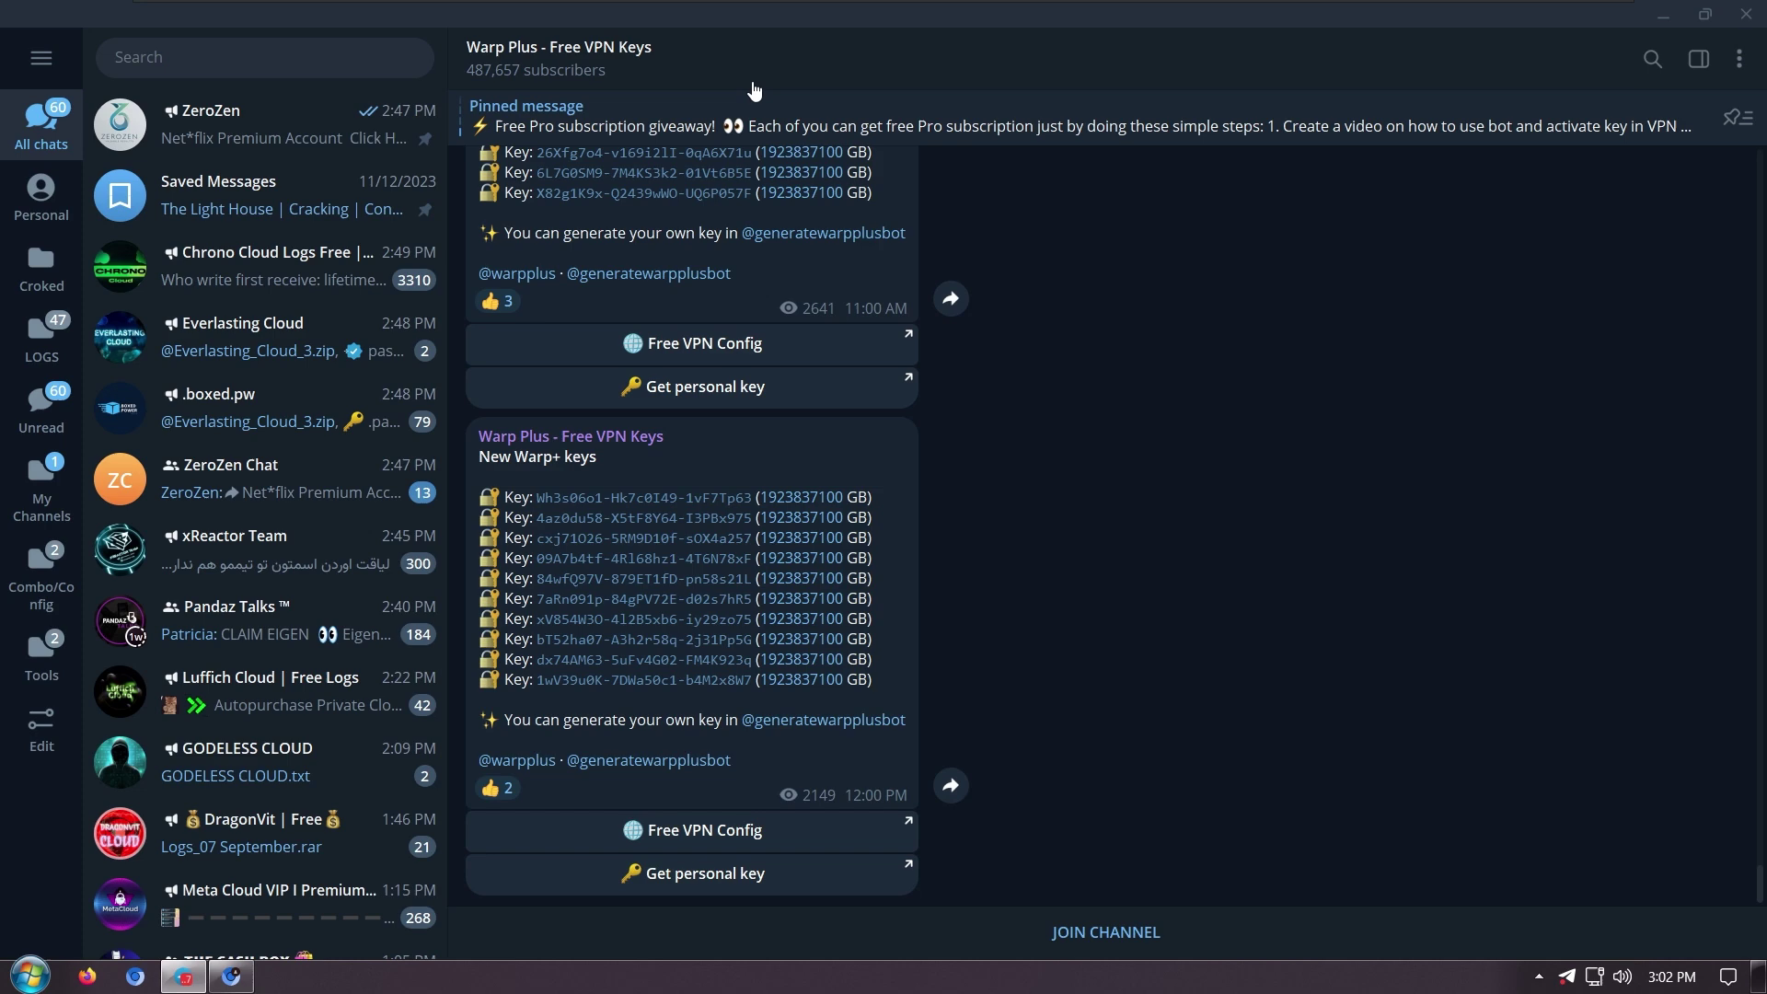
{"action": "left_click", "coordinate": [1119, 954]}
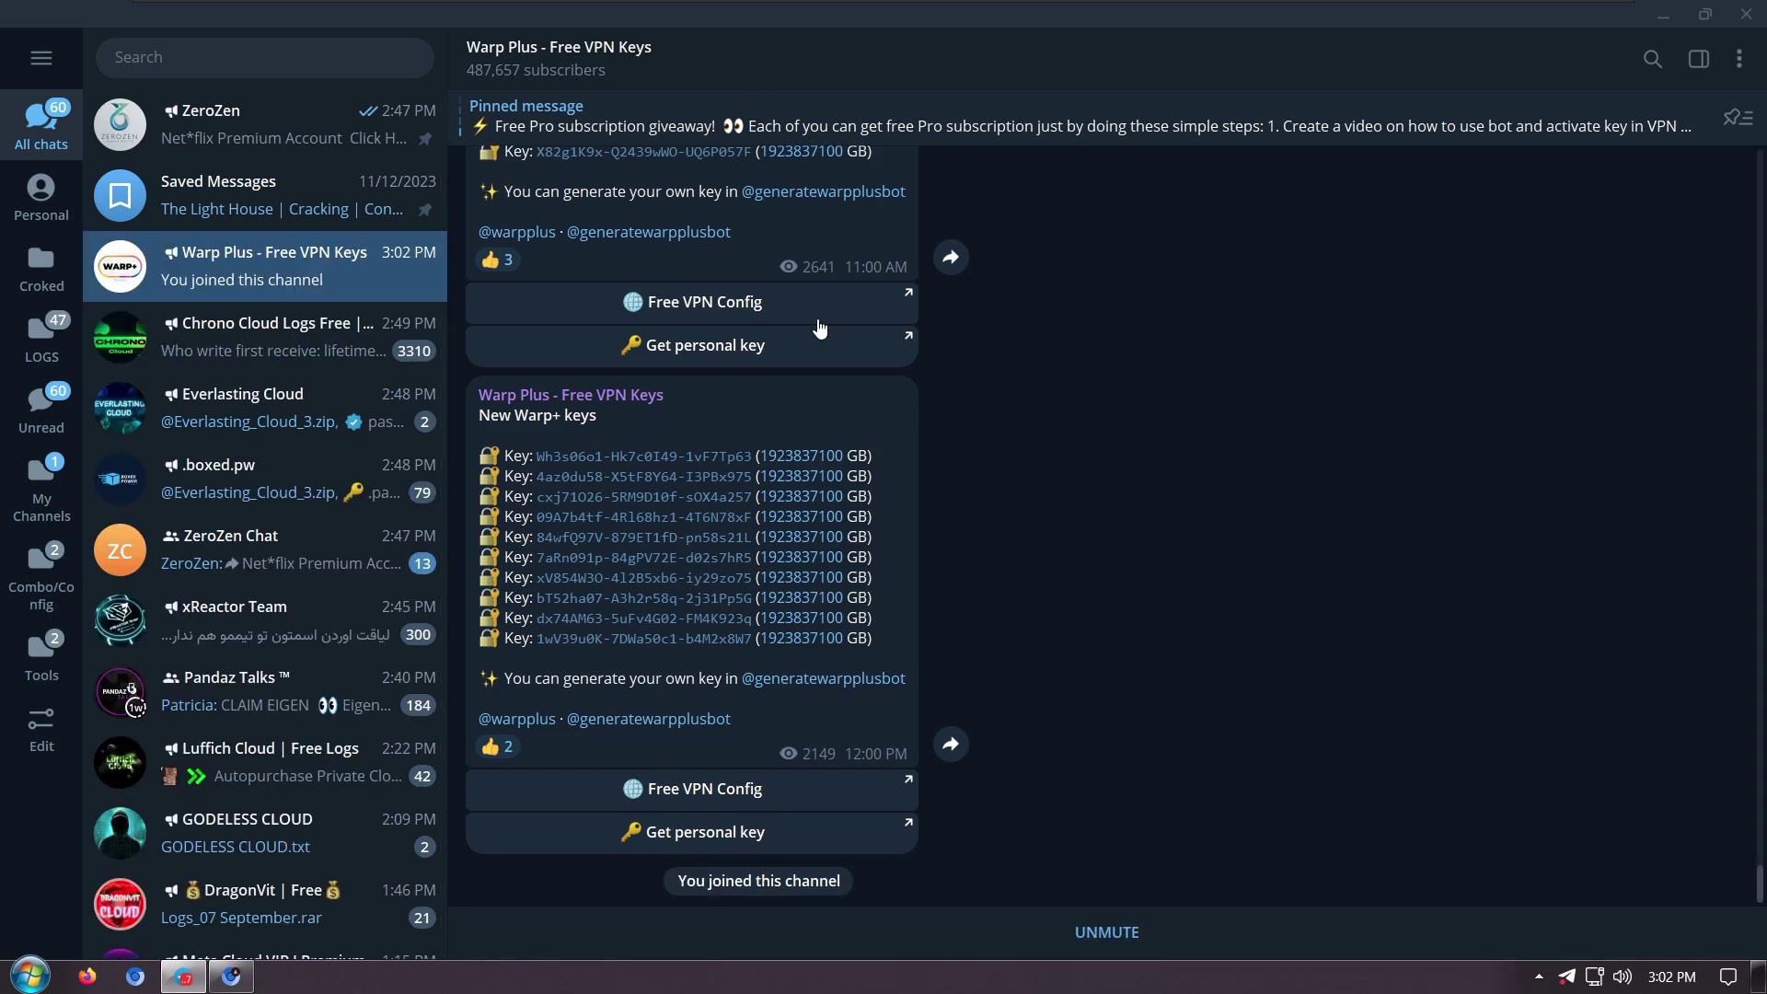
{"action": "scroll", "coordinate": [900, 432], "scroll_direction": "up", "scroll_amount": 3}
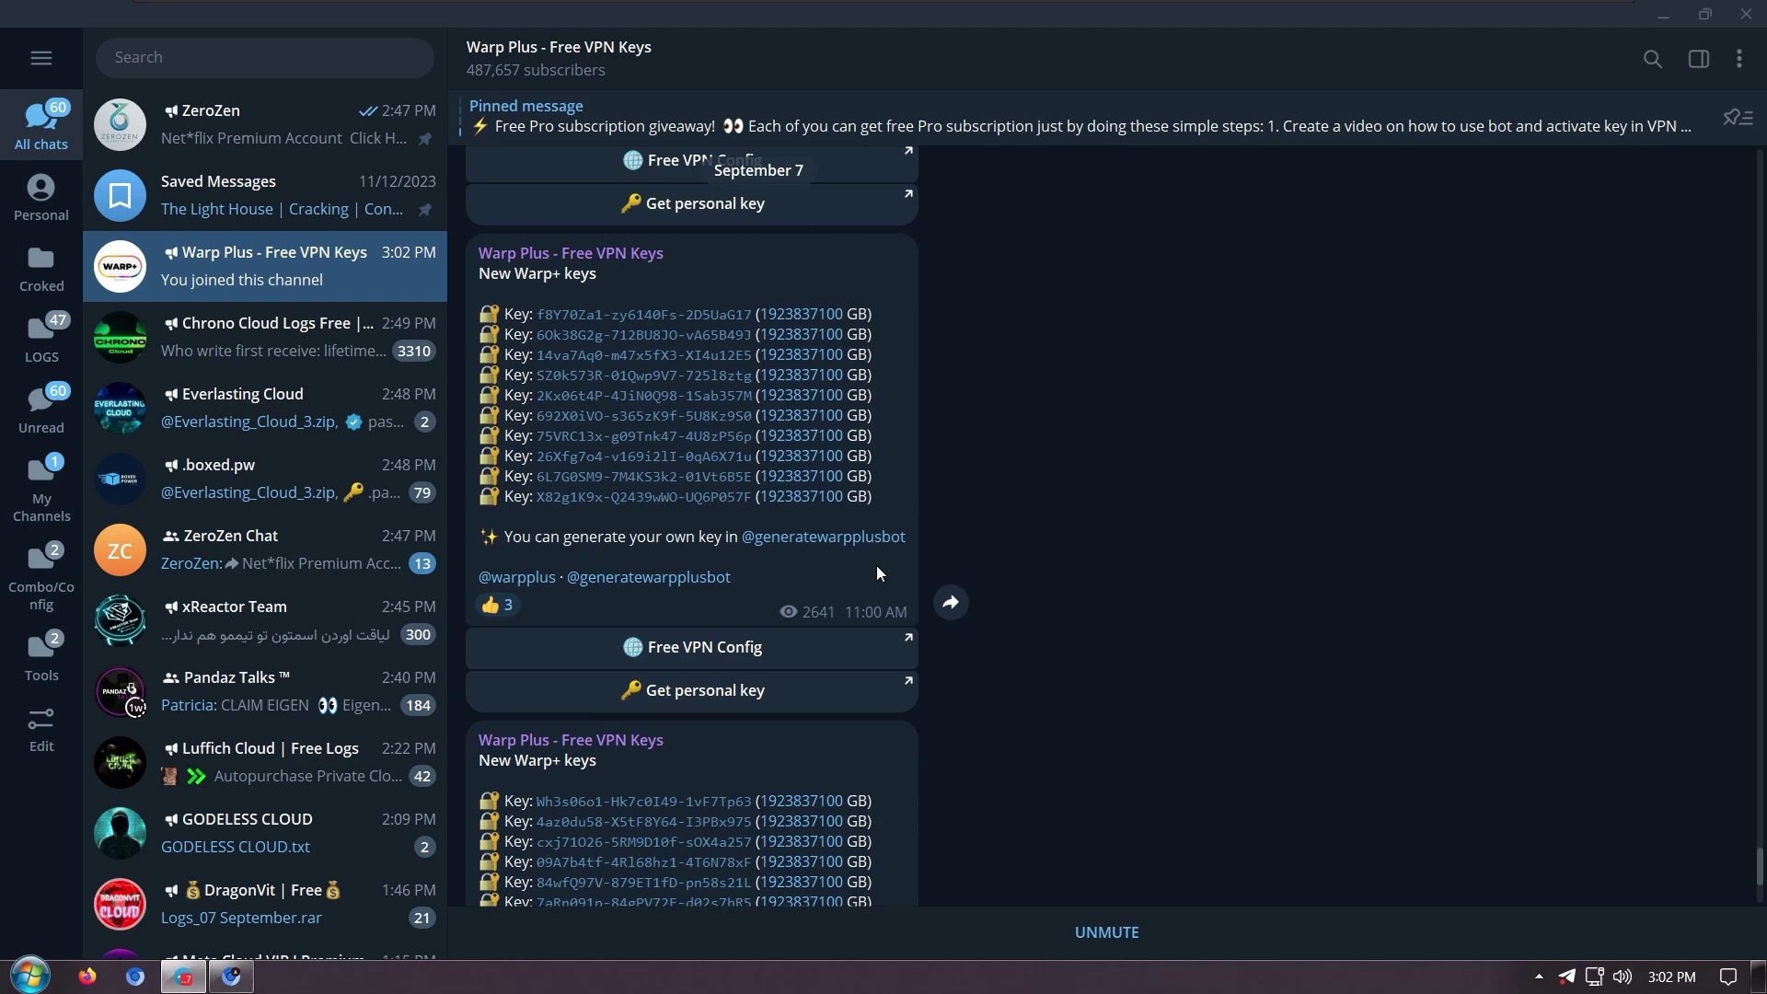
{"action": "scroll", "coordinate": [879, 552], "scroll_direction": "up", "scroll_amount": 5}
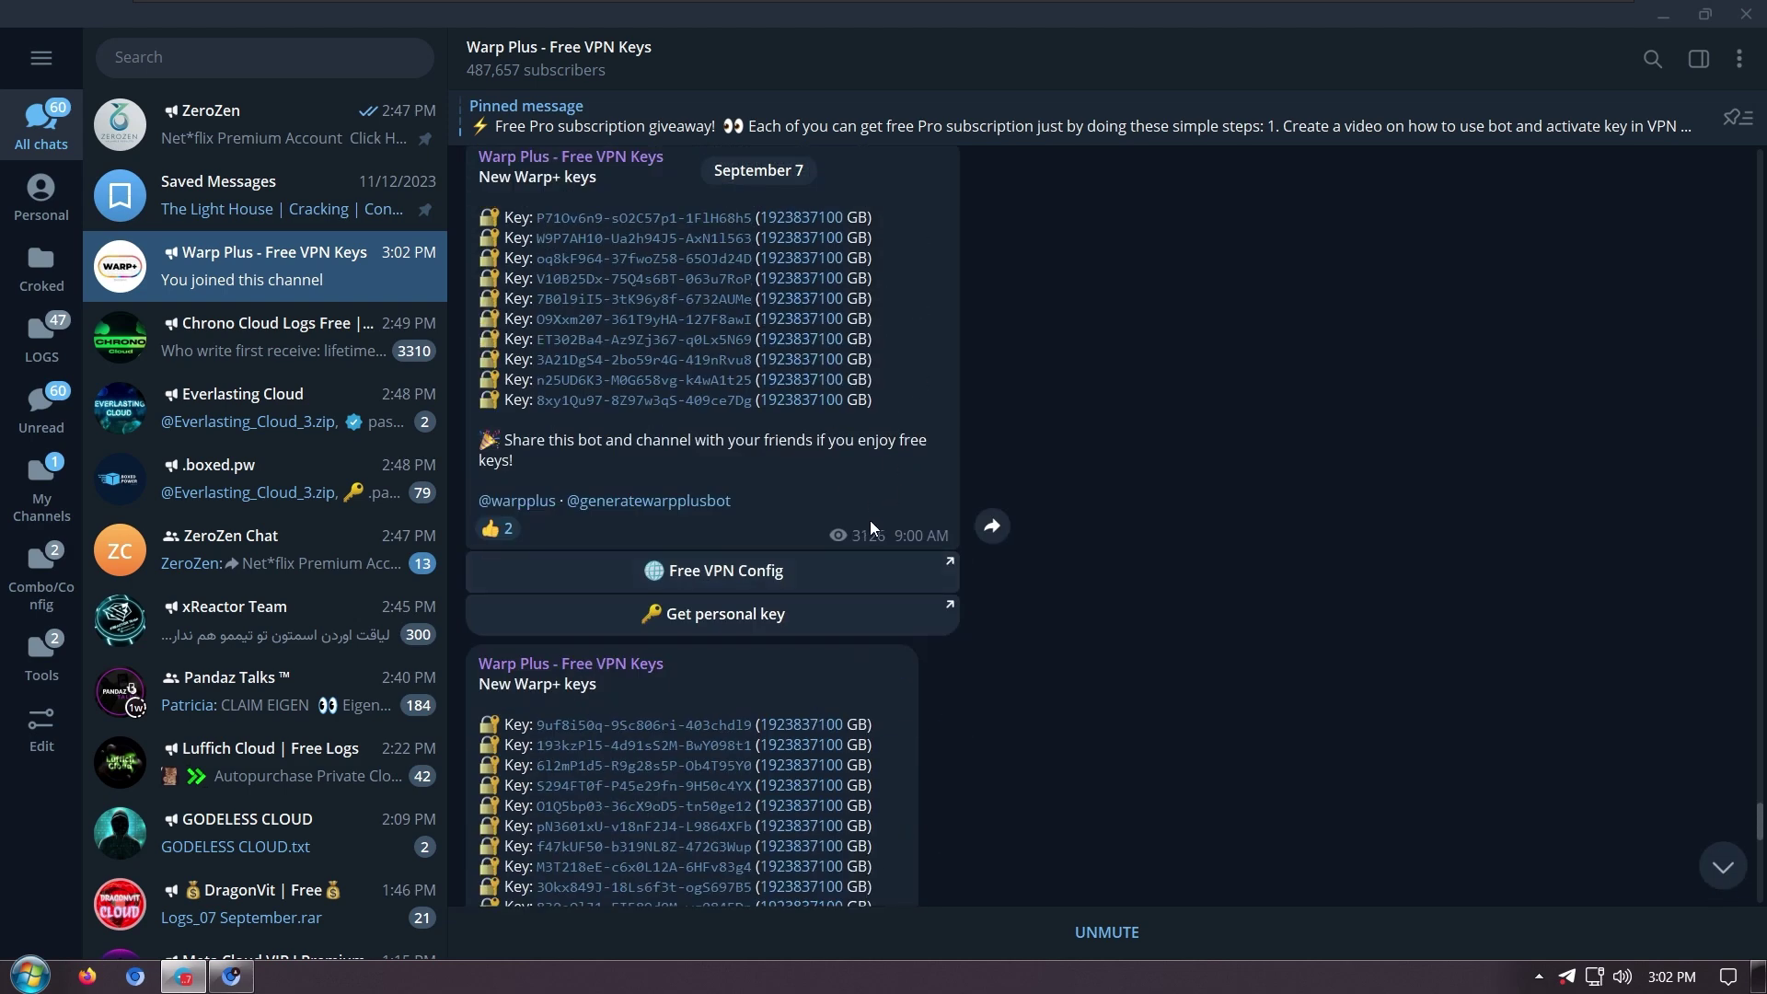
{"action": "scroll", "coordinate": [914, 532], "scroll_direction": "up", "scroll_amount": 2}
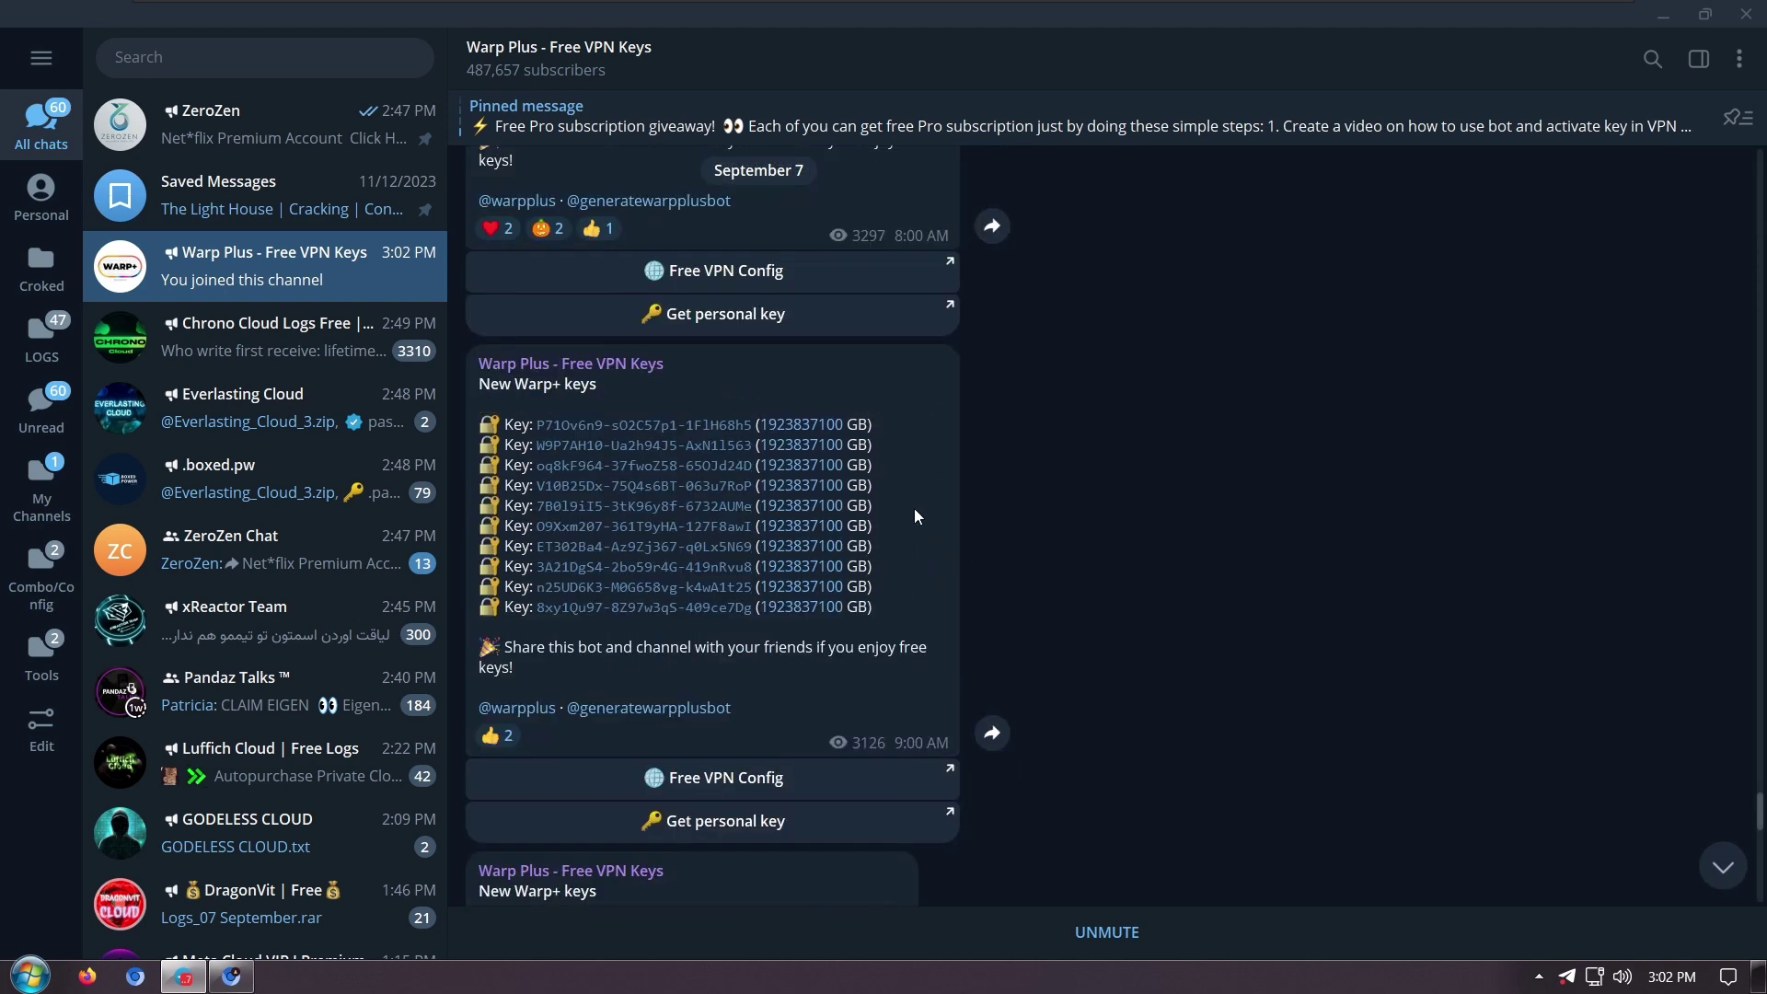
{"action": "scroll", "coordinate": [945, 625], "scroll_direction": "up", "scroll_amount": 1}
{"action": "scroll", "coordinate": [929, 626], "scroll_direction": "down", "scroll_amount": 5}
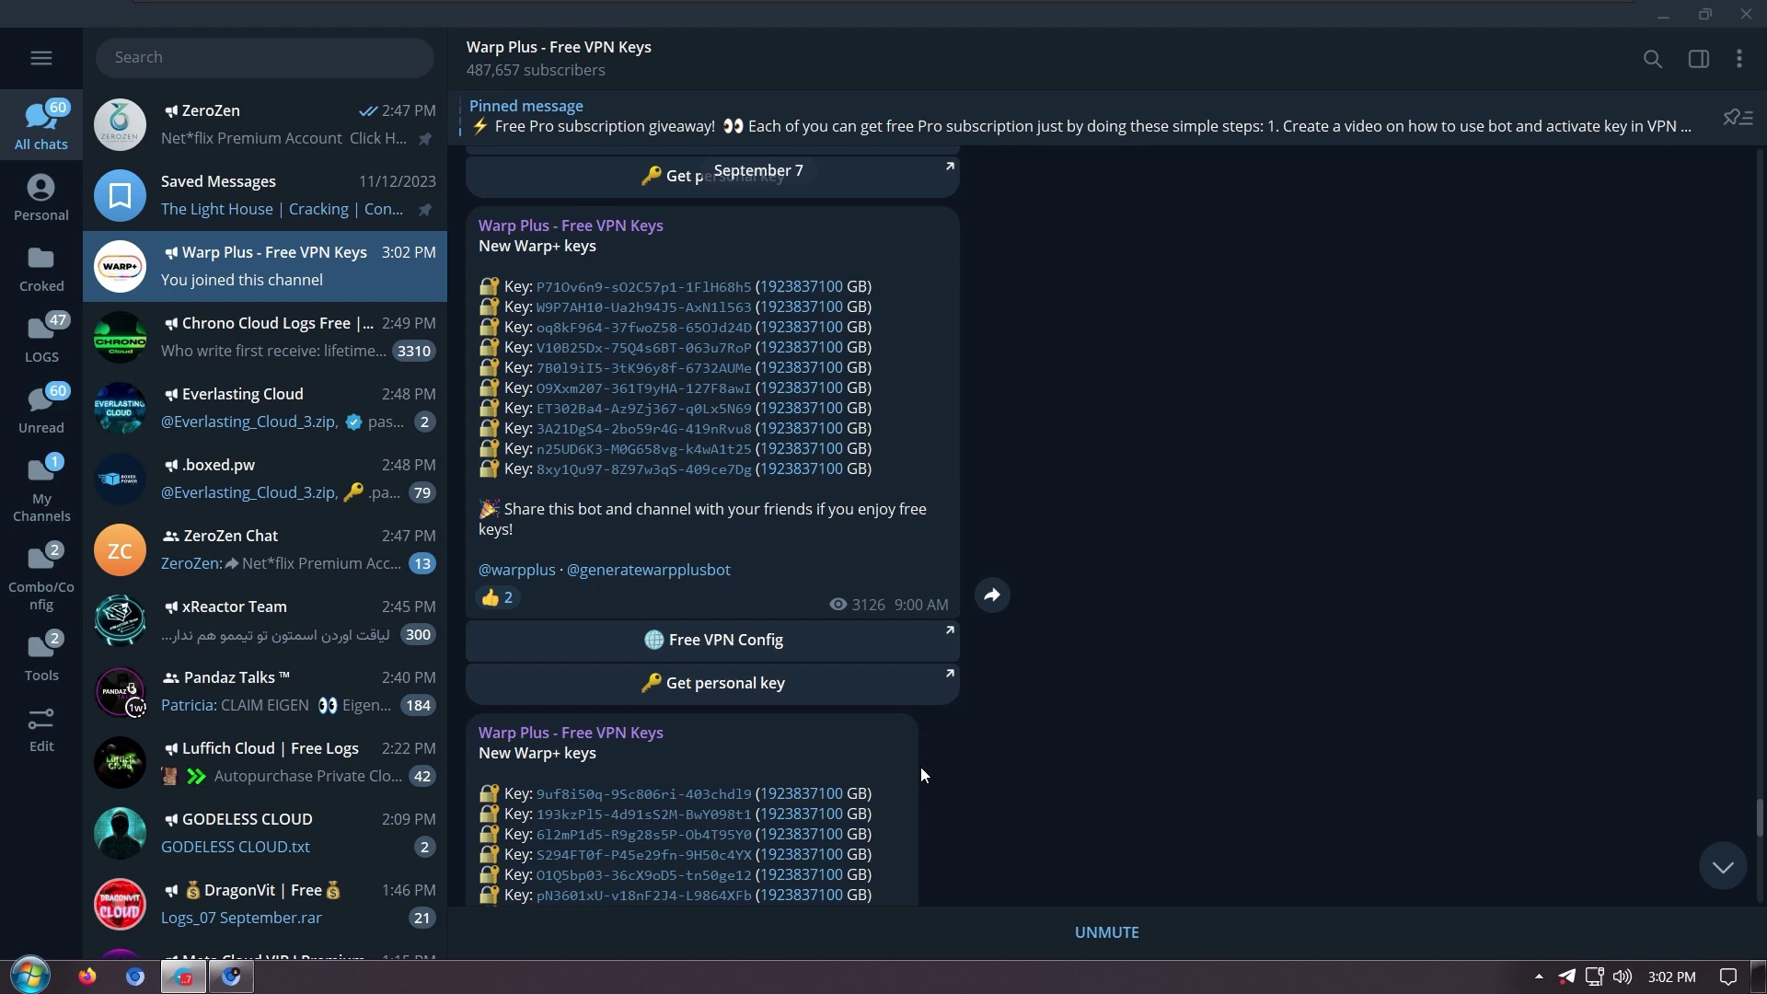
{"action": "left_click", "coordinate": [1724, 873]}
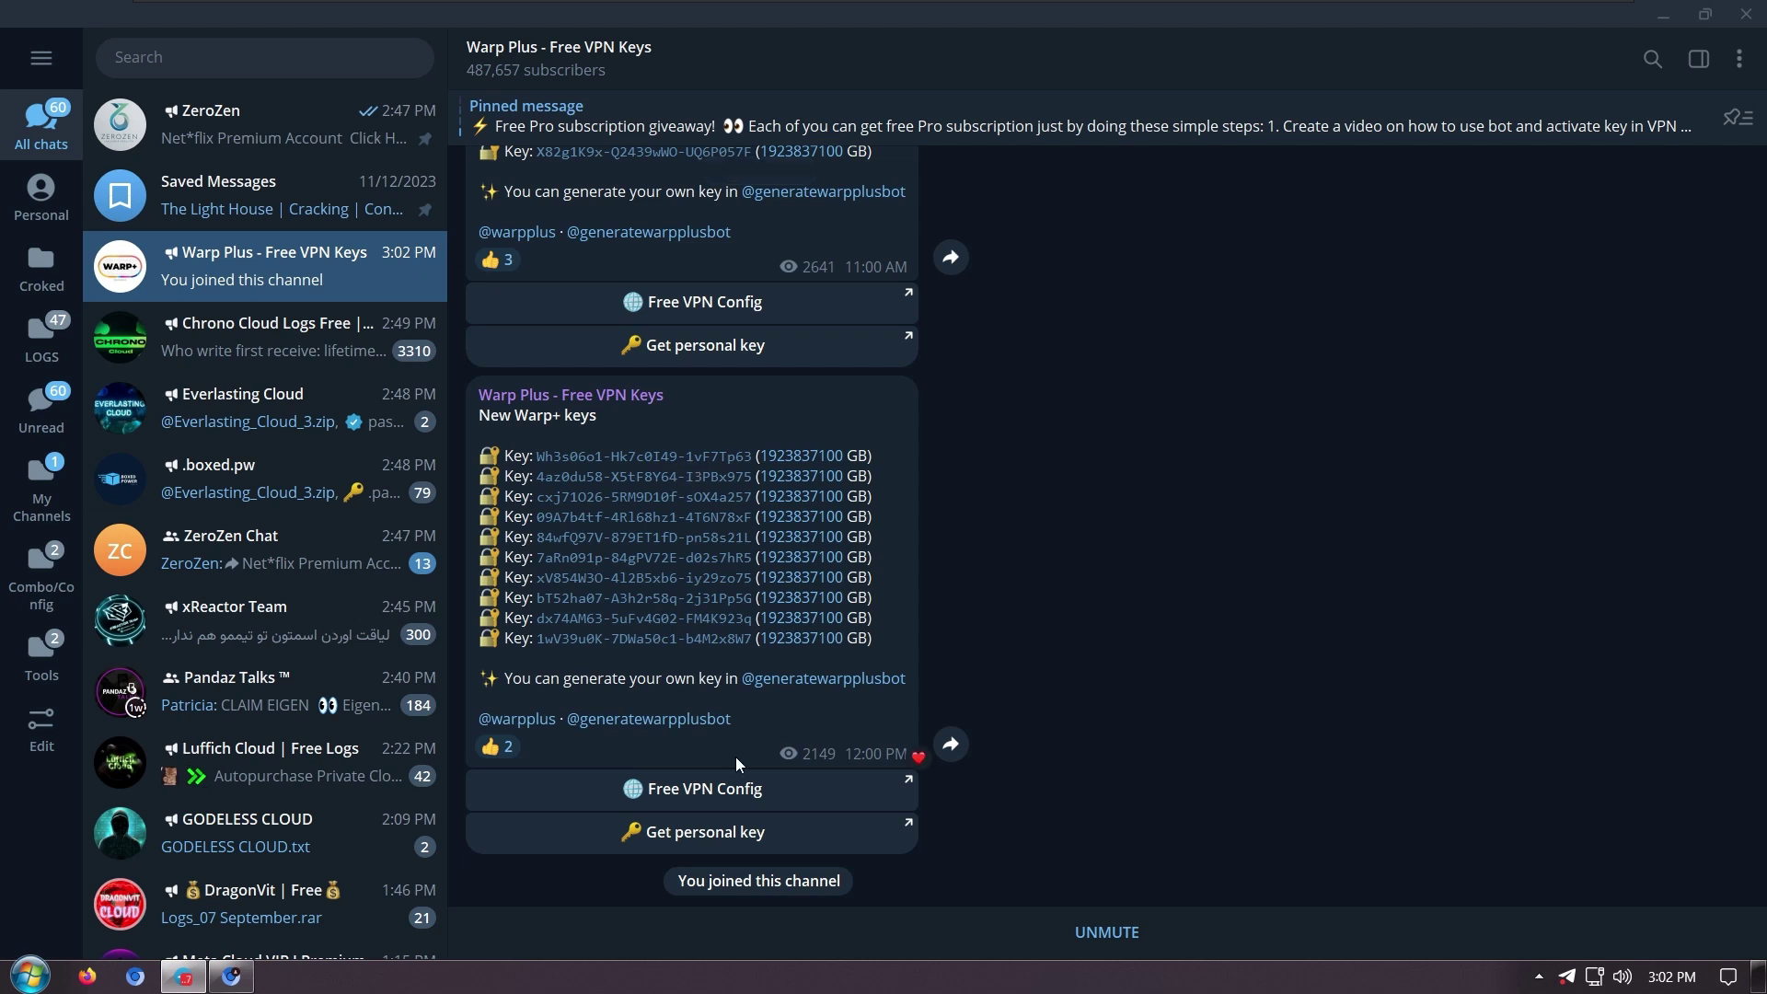
Start the Warp Plus bot from a post's Get personal key link and request a WARP+ key.
{"action": "left_click", "coordinate": [722, 842]}
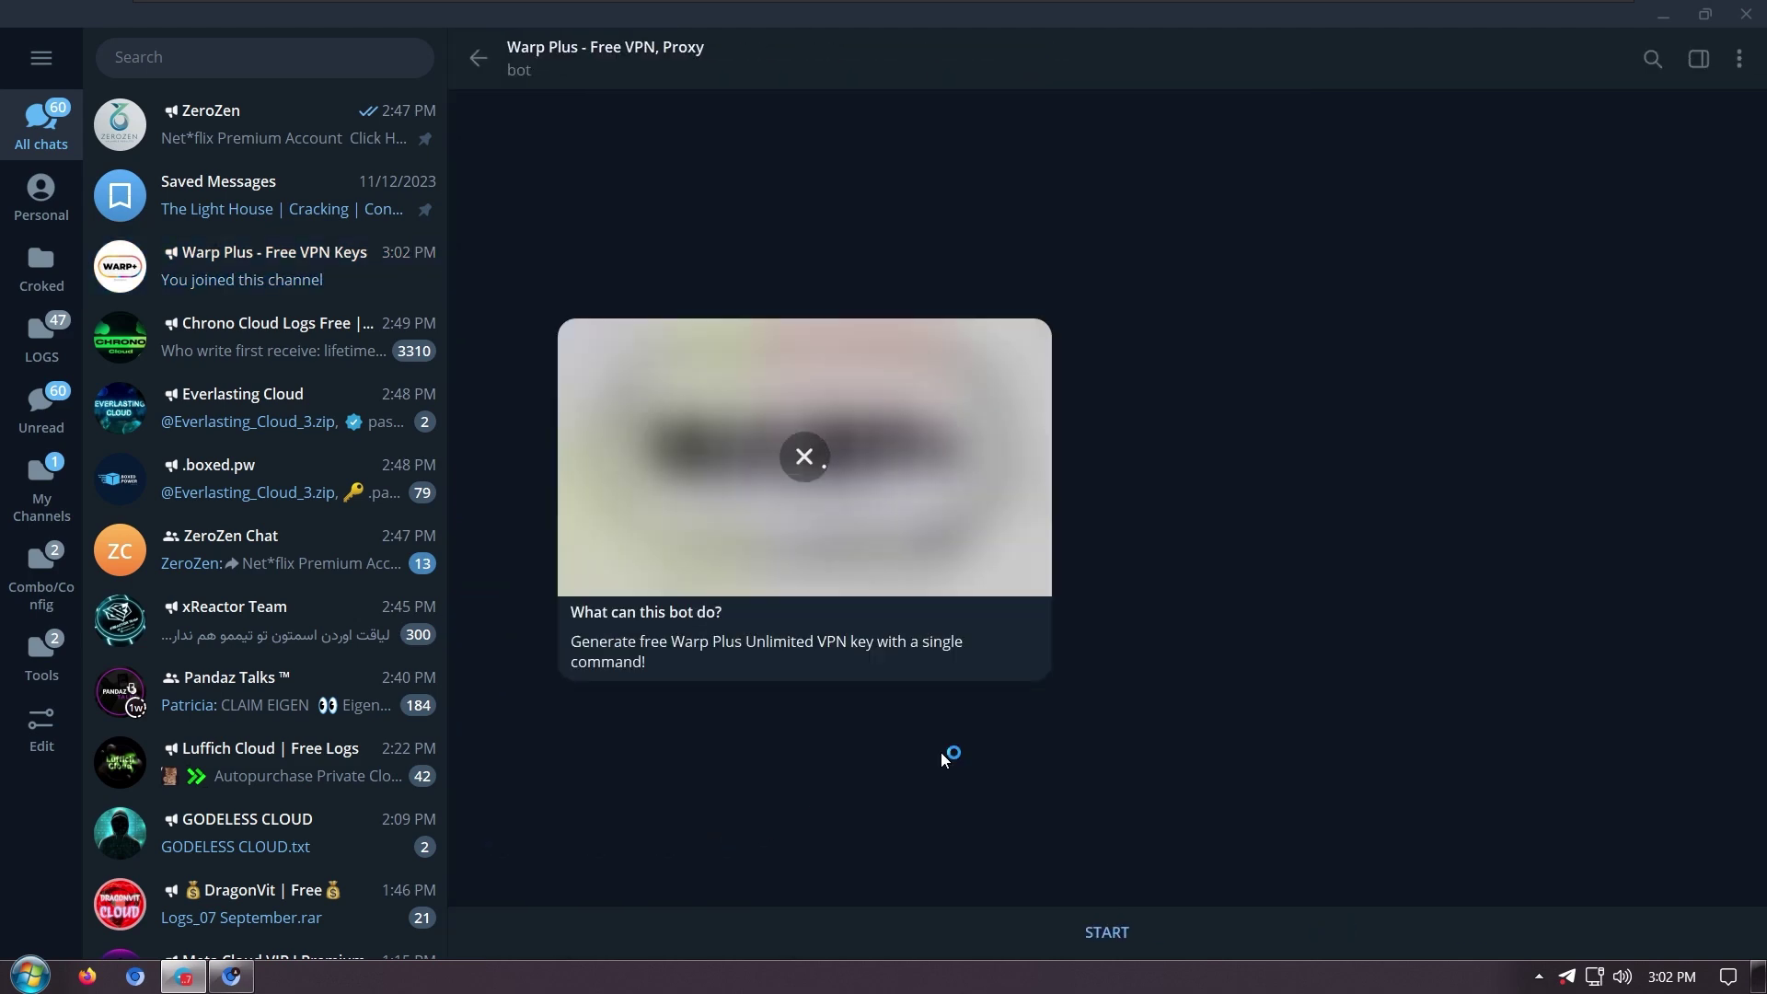
{"action": "left_click", "coordinate": [1104, 934]}
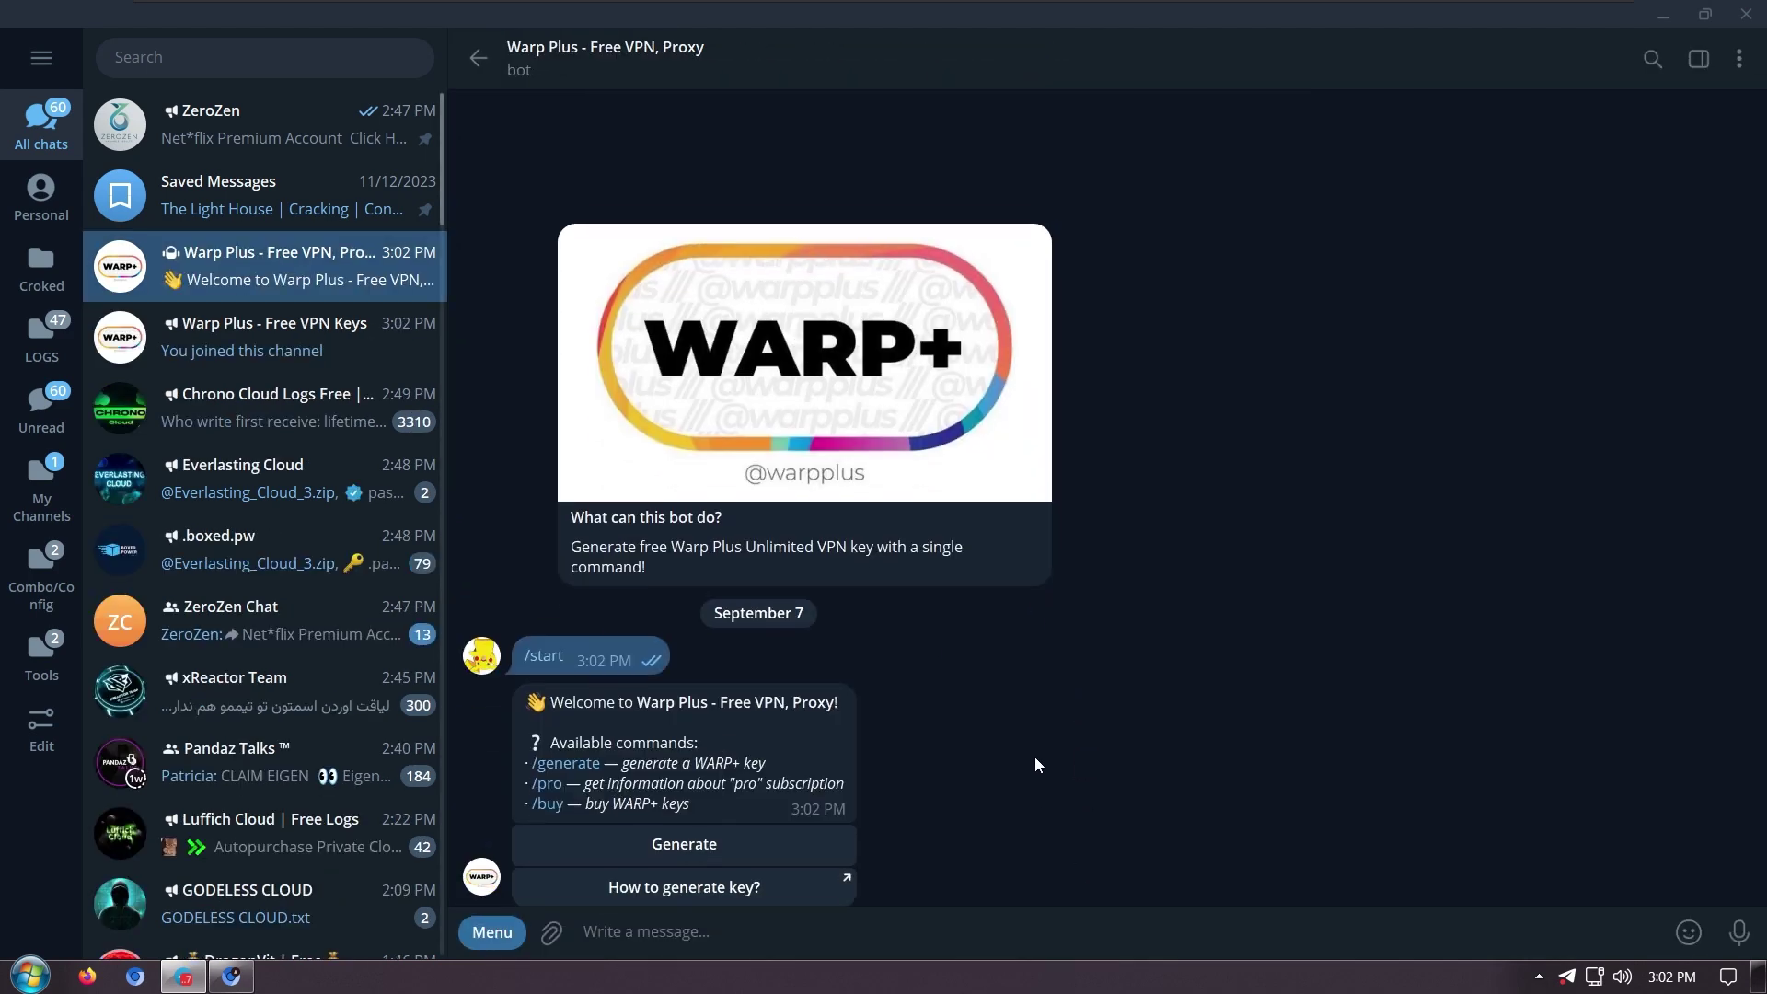
{"action": "left_click", "coordinate": [665, 832]}
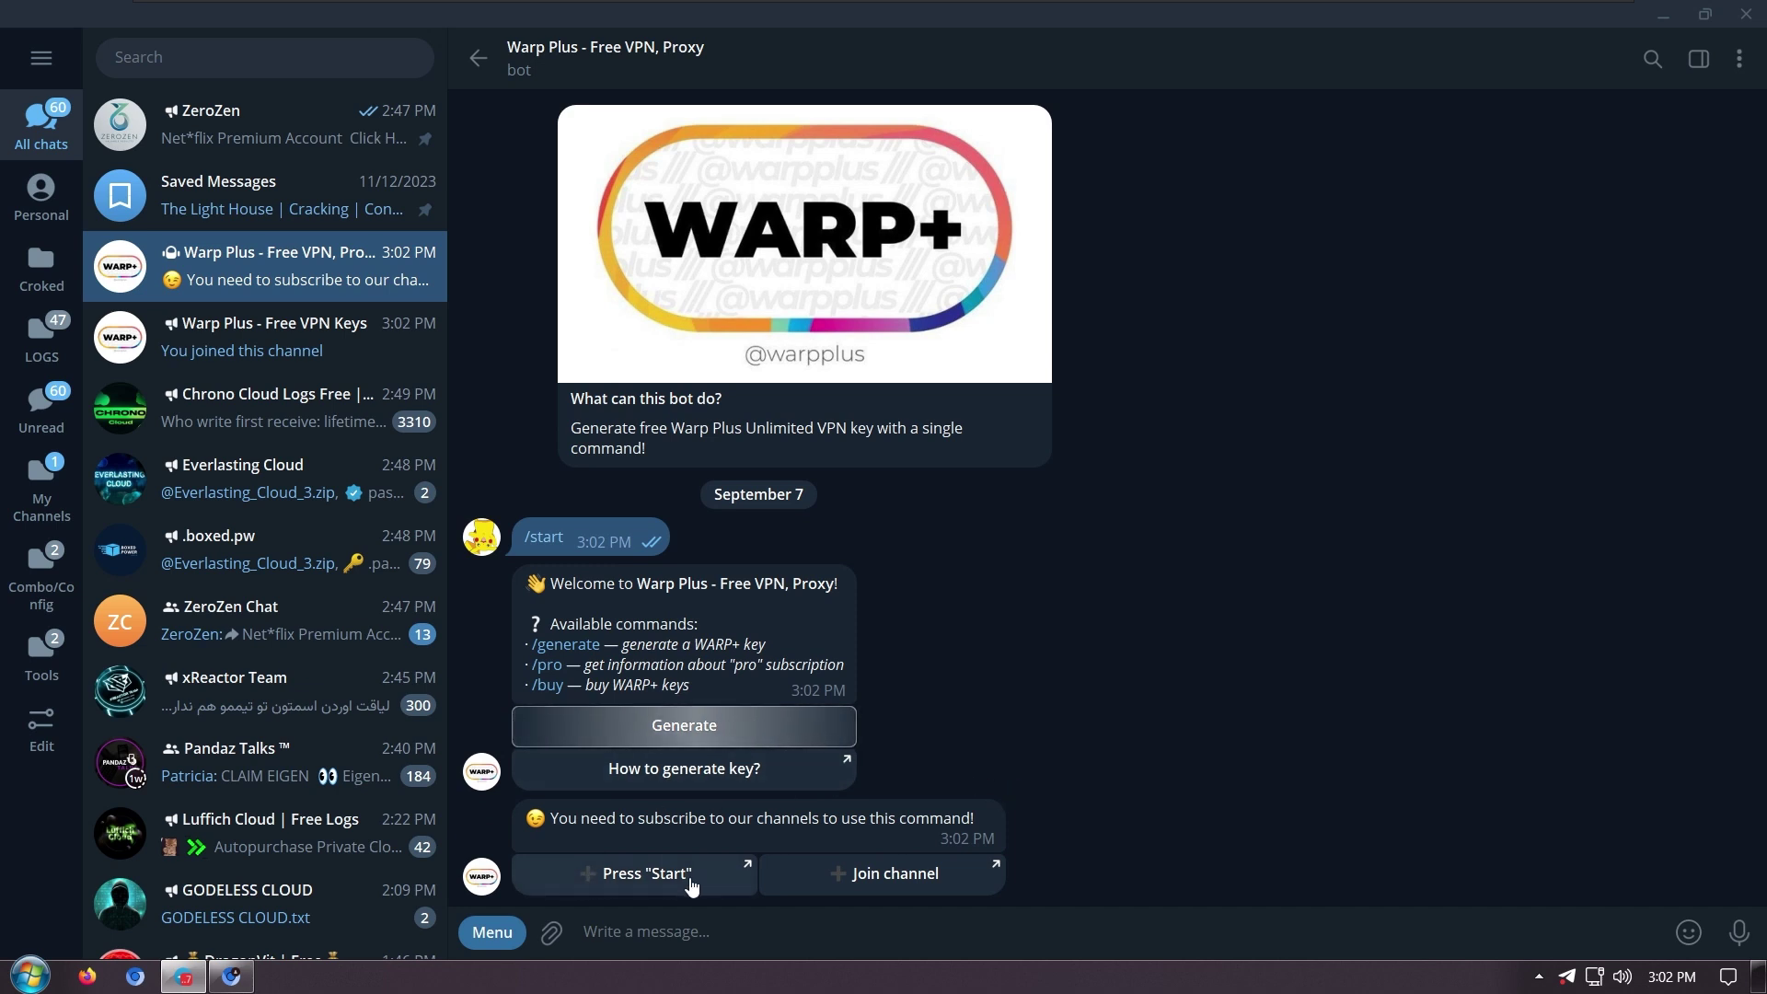
Join the required akame.moe bot development channel and return to the Warp Plus bot chat.
{"action": "left_click", "coordinate": [863, 876]}
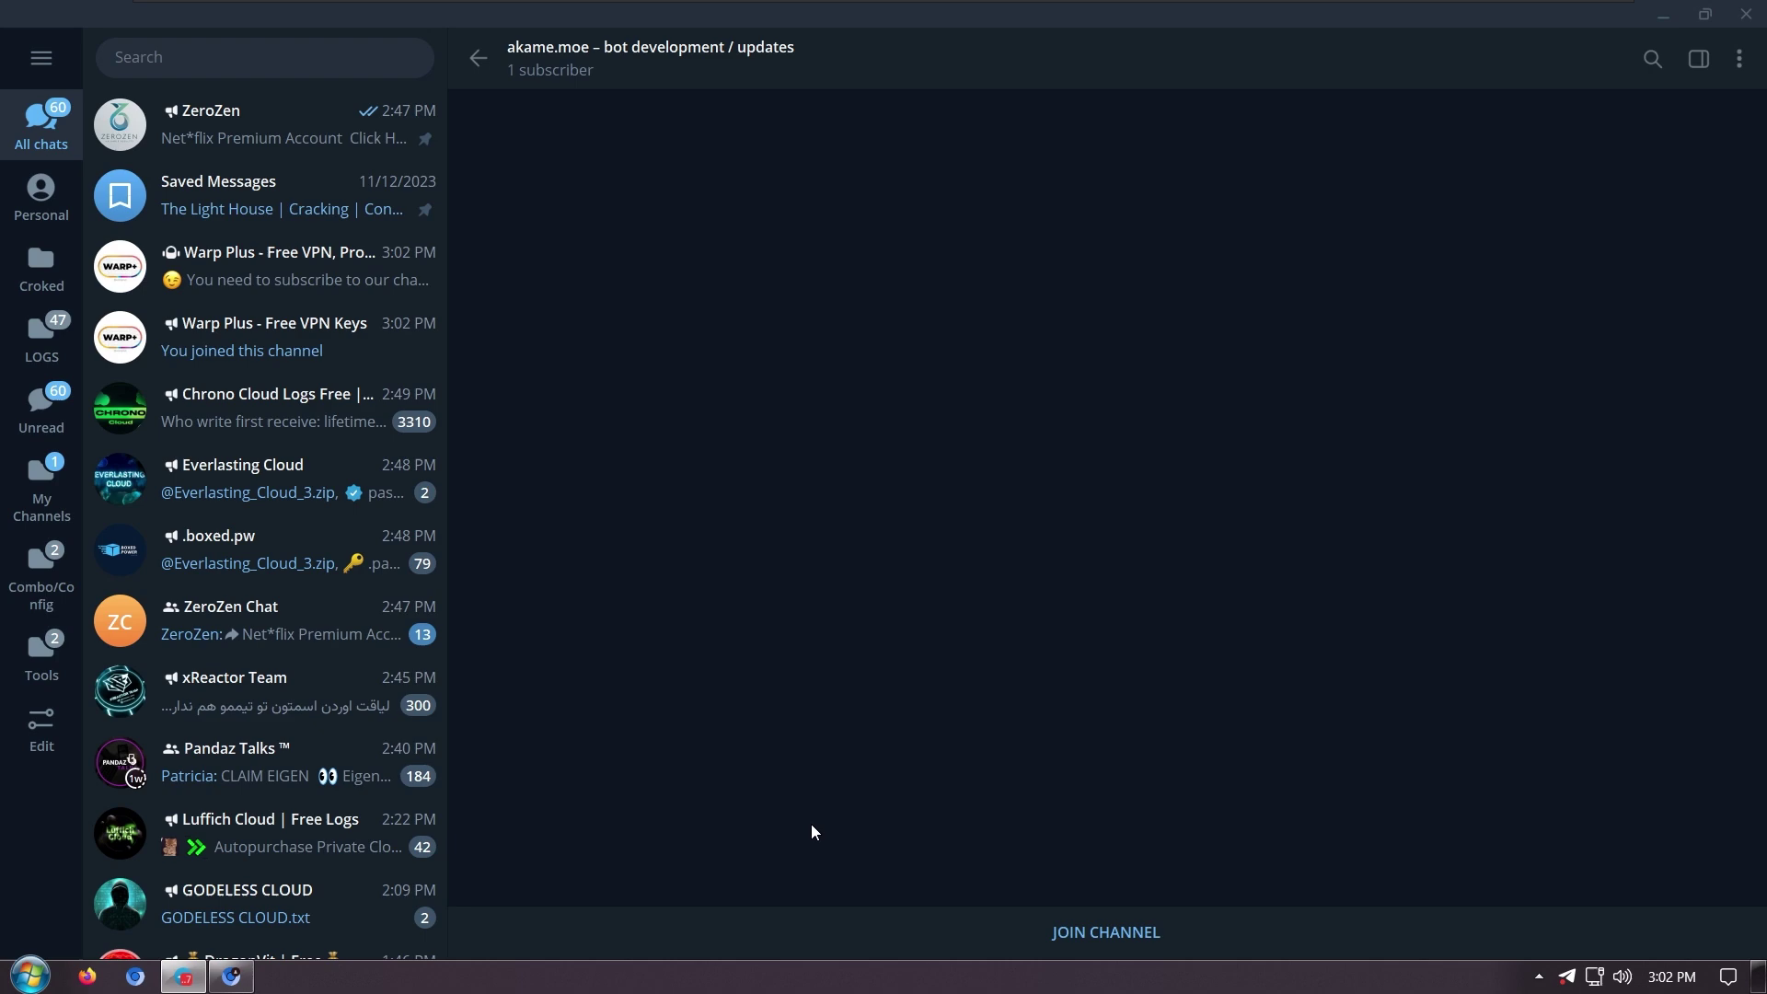
{"action": "left_click", "coordinate": [1108, 930]}
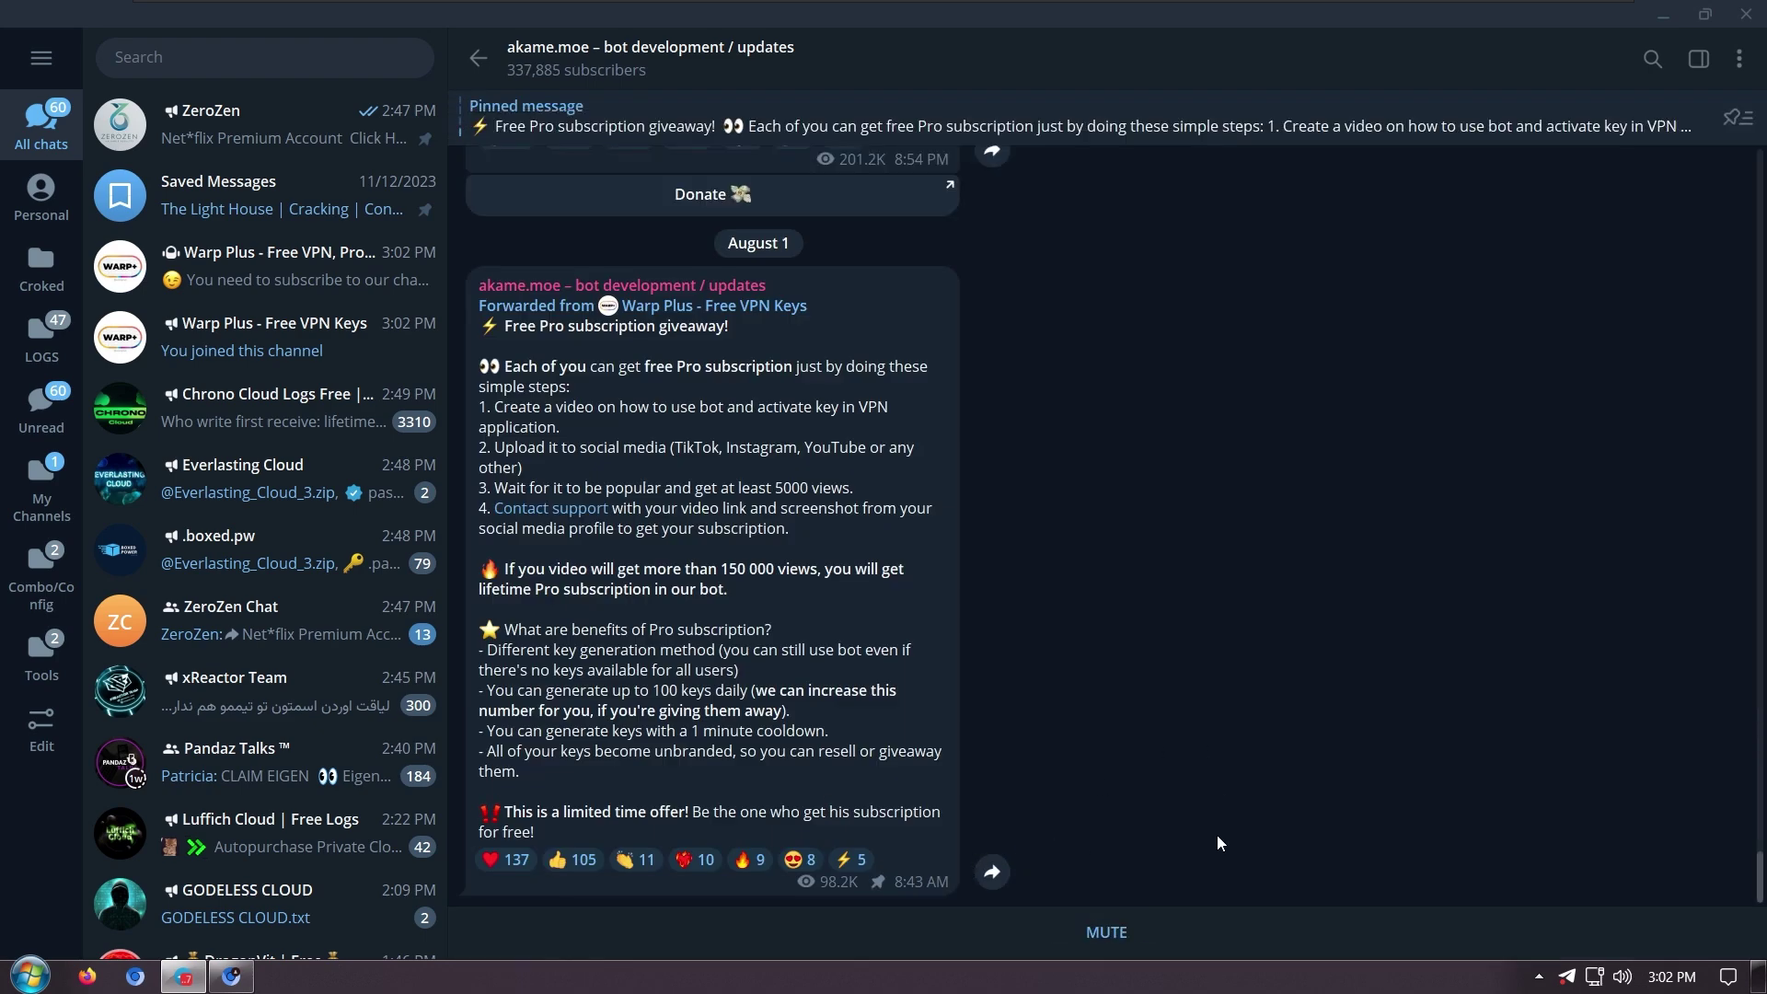
{"action": "left_click", "coordinate": [477, 58]}
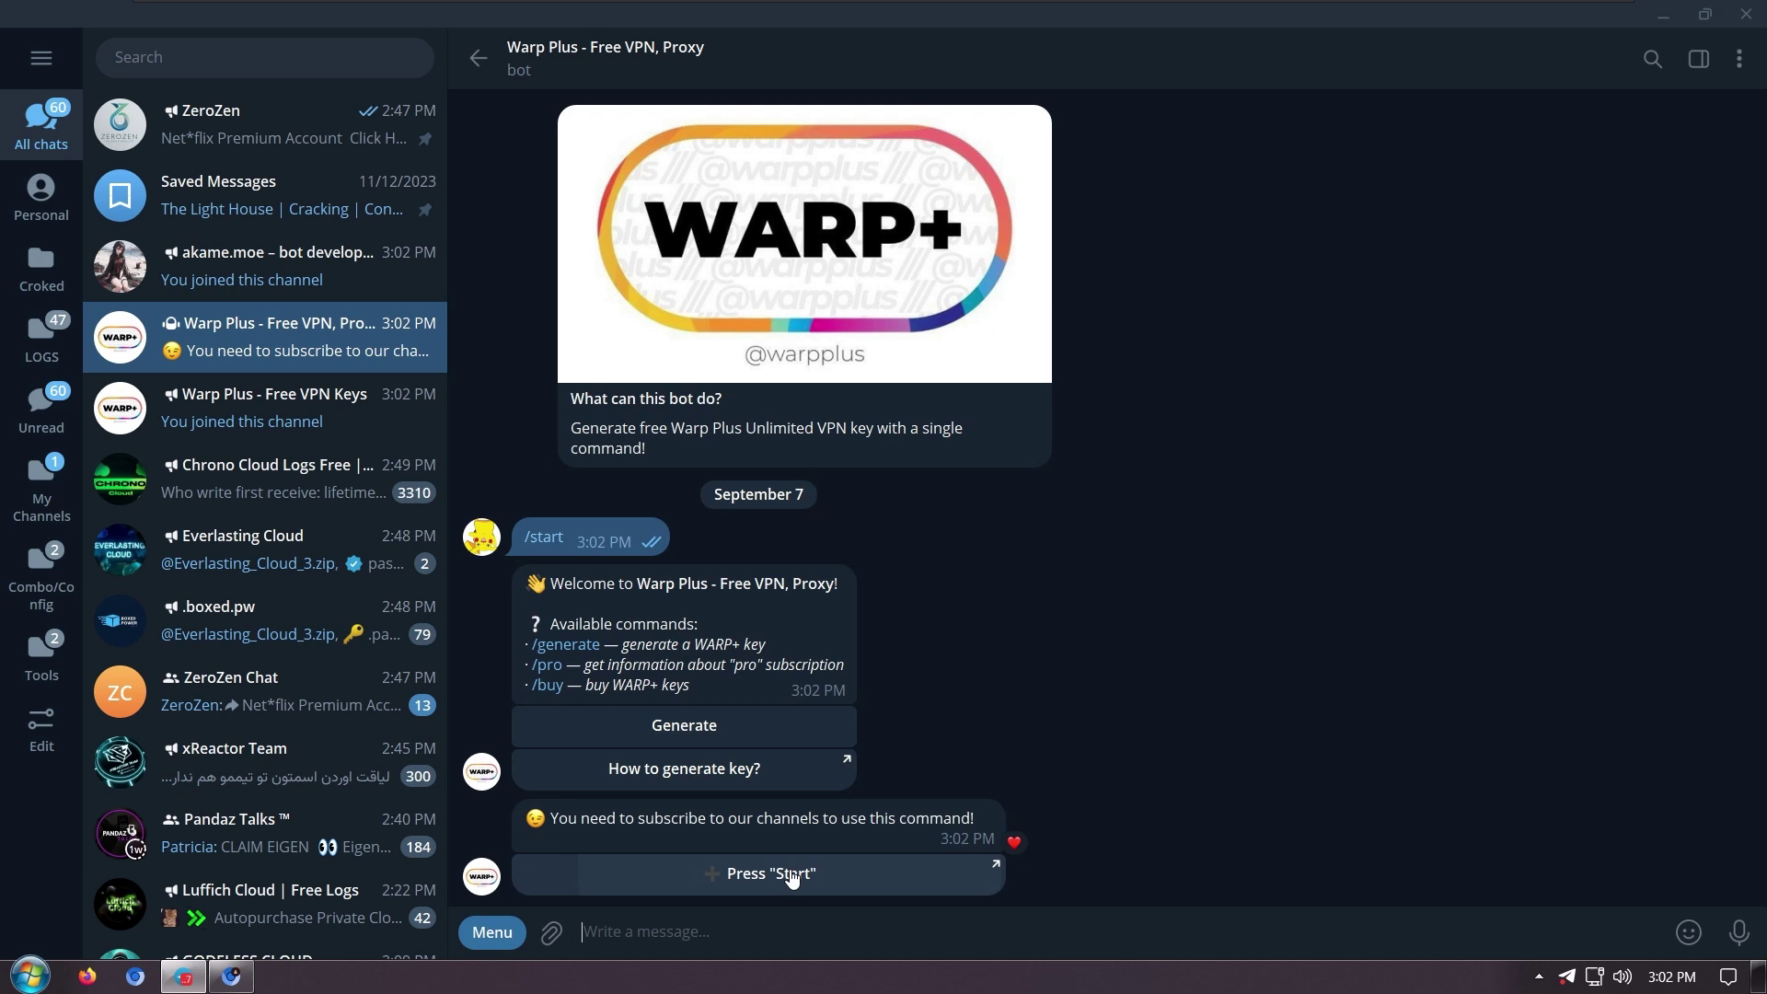
Start the Anonymous messages, questions, valentines bot, then go back to the Warp Plus bot chat.
{"action": "left_click", "coordinate": [791, 877]}
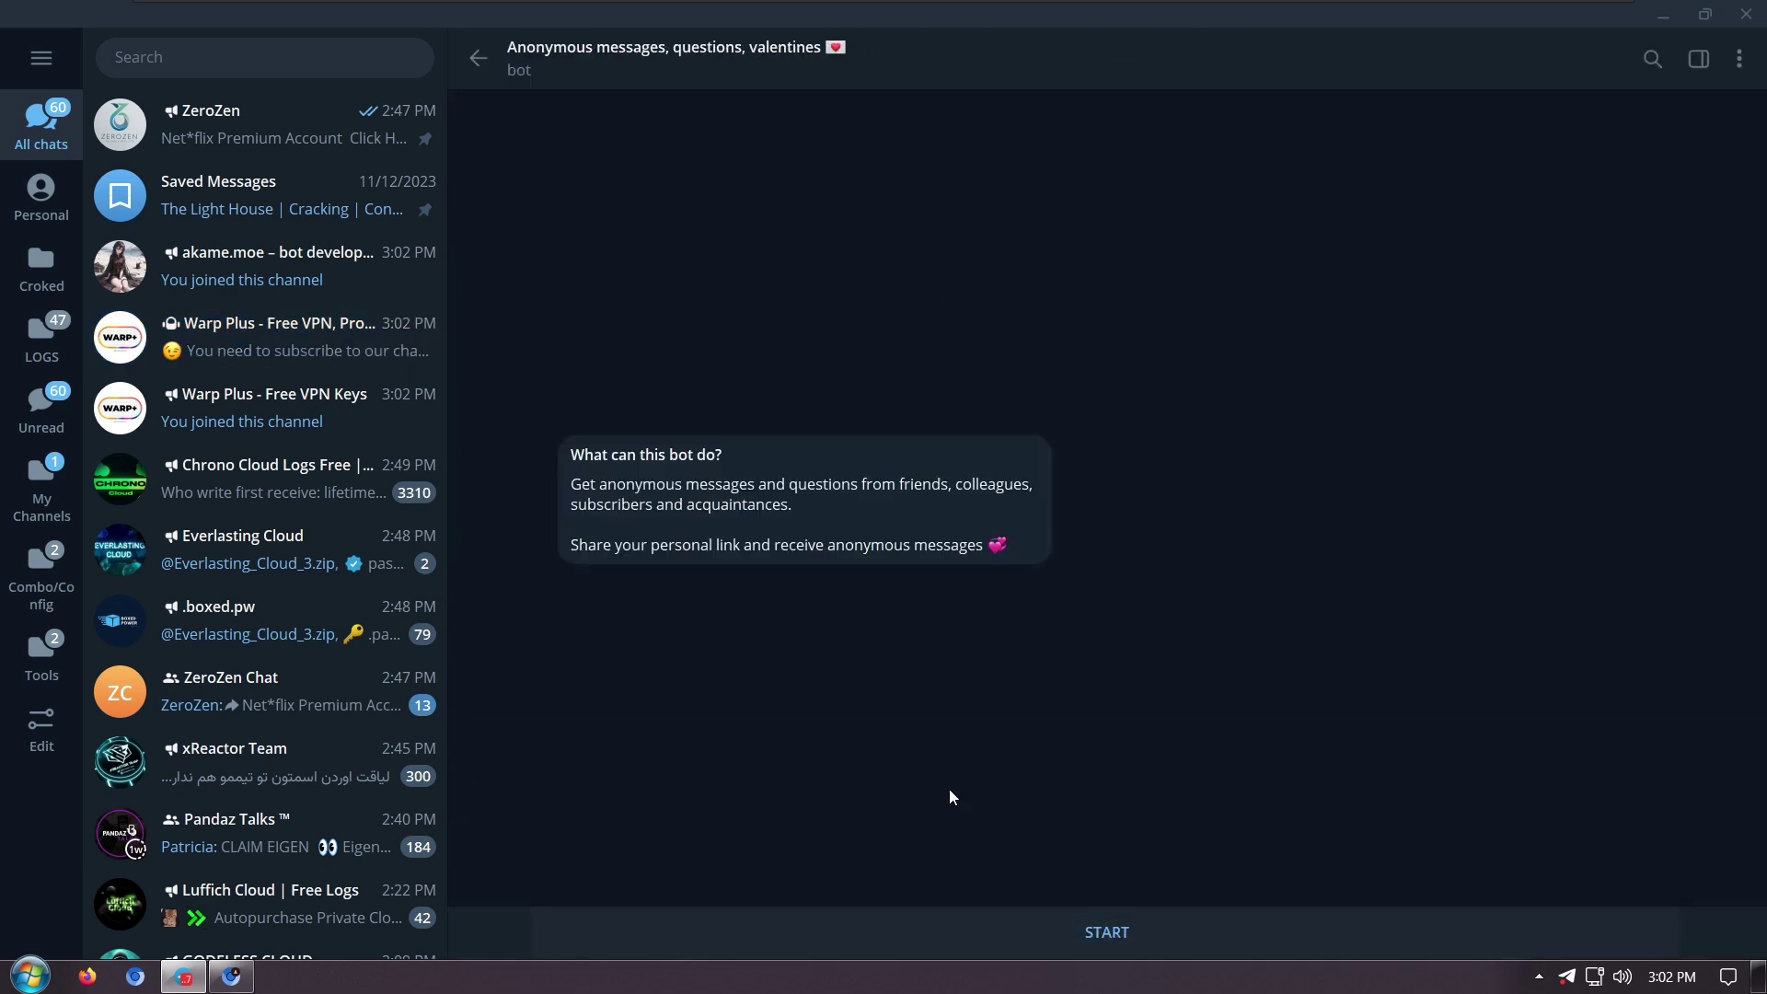
{"action": "left_click", "coordinate": [1106, 932]}
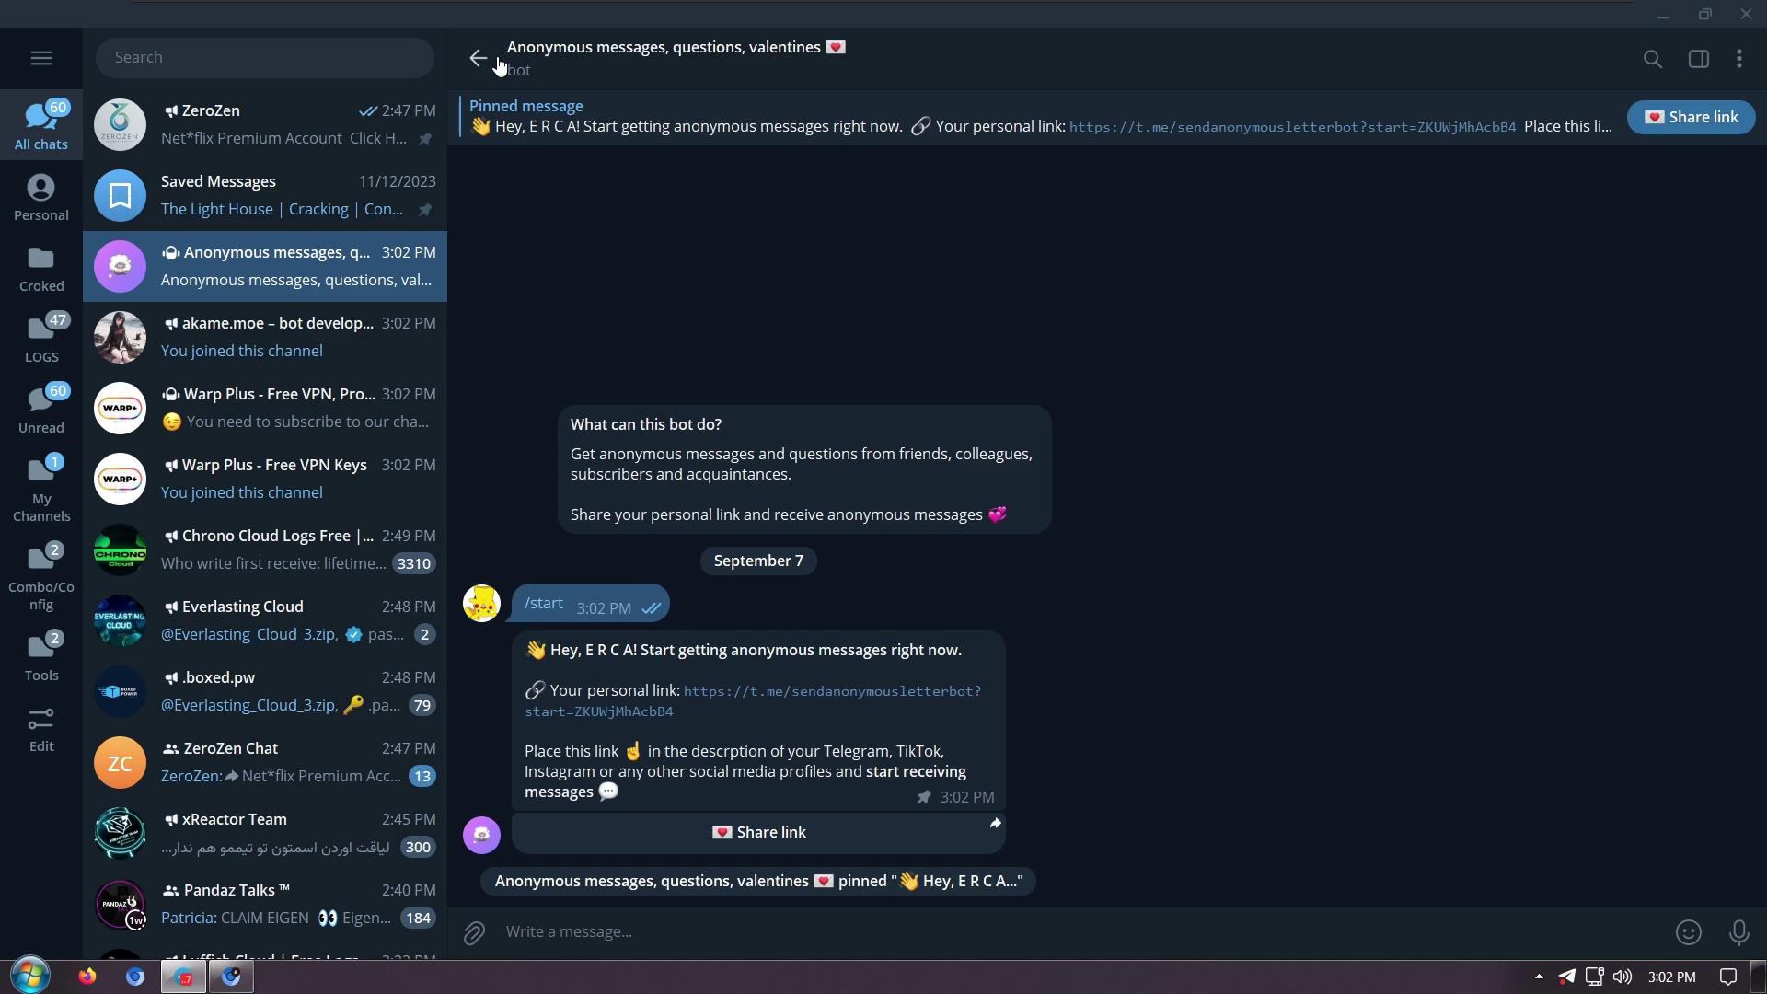
{"action": "left_click", "coordinate": [475, 64]}
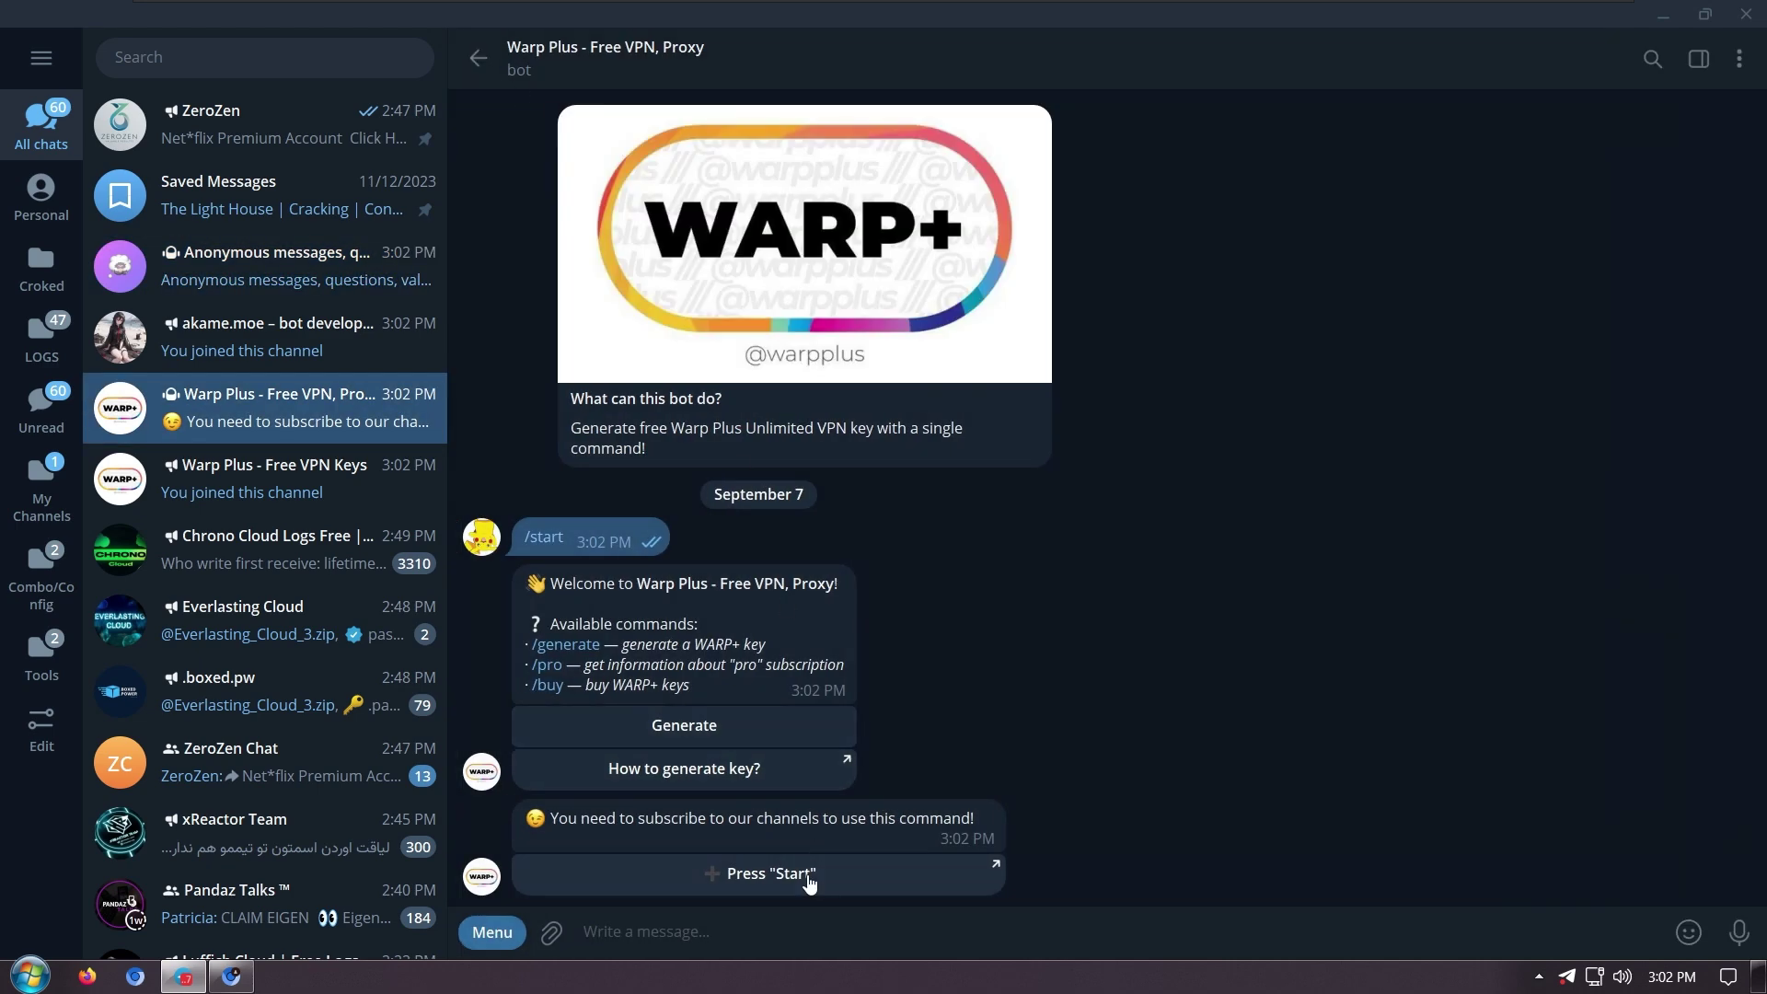
{"action": "left_click", "coordinate": [809, 878]}
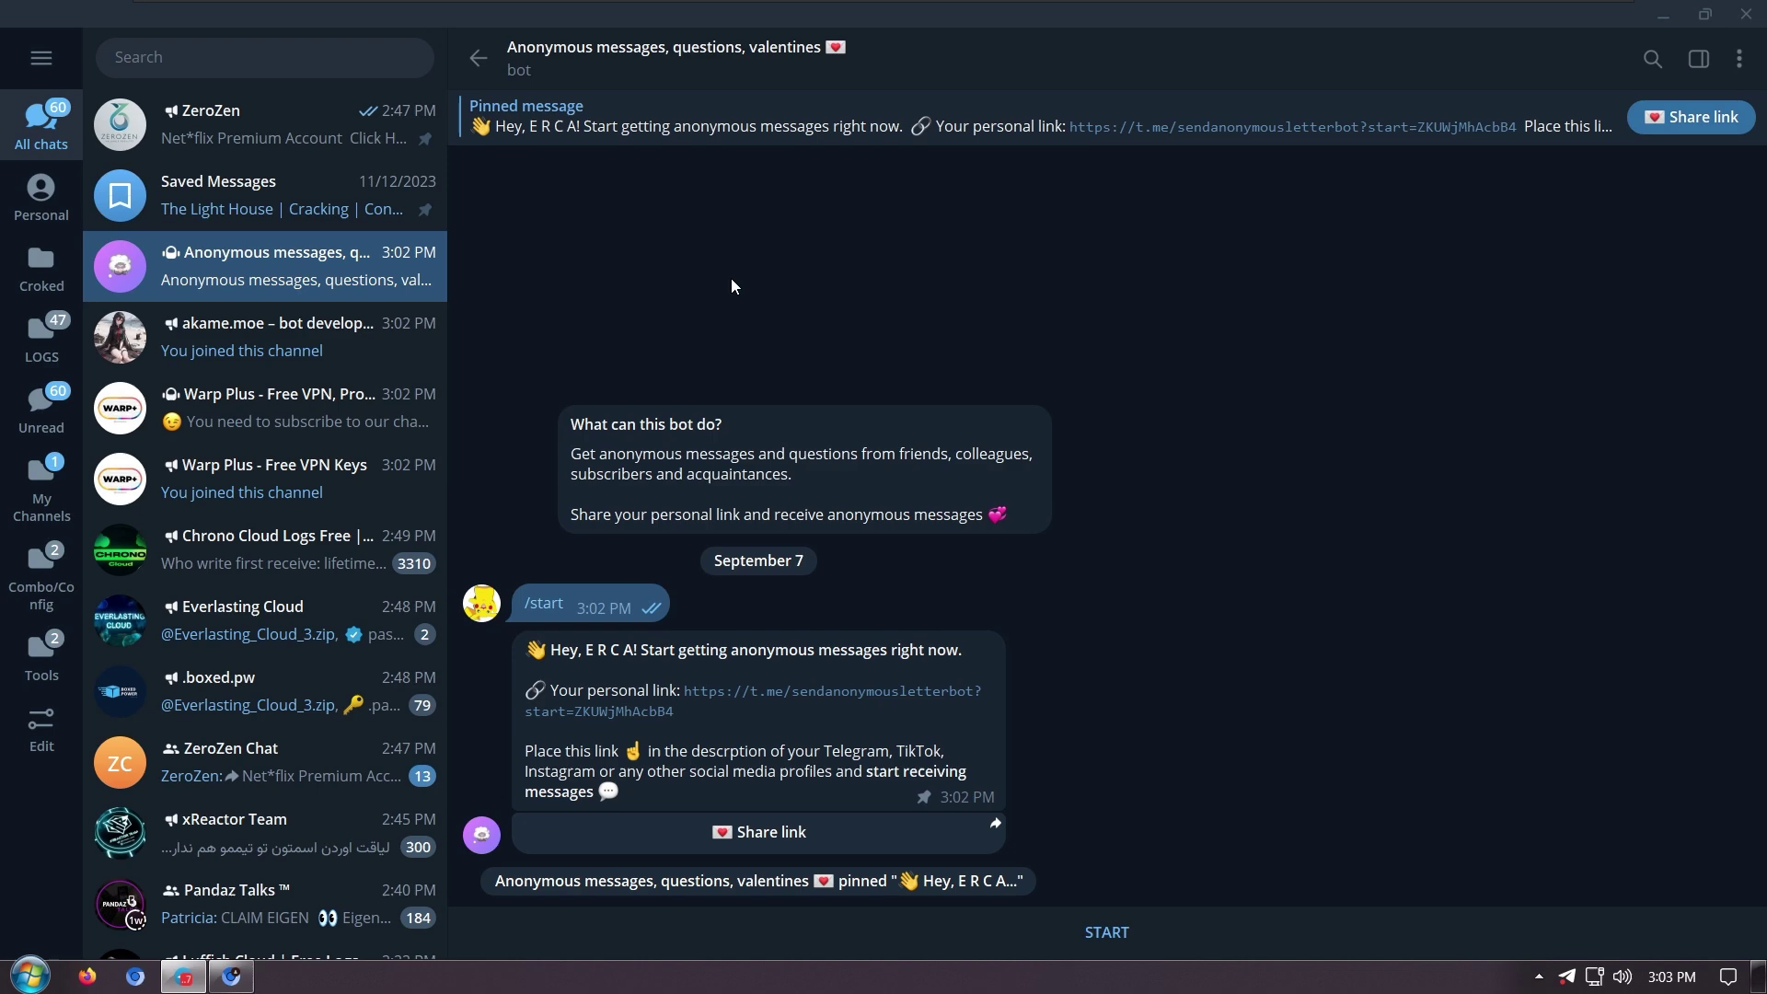
{"action": "left_click", "coordinate": [476, 64]}
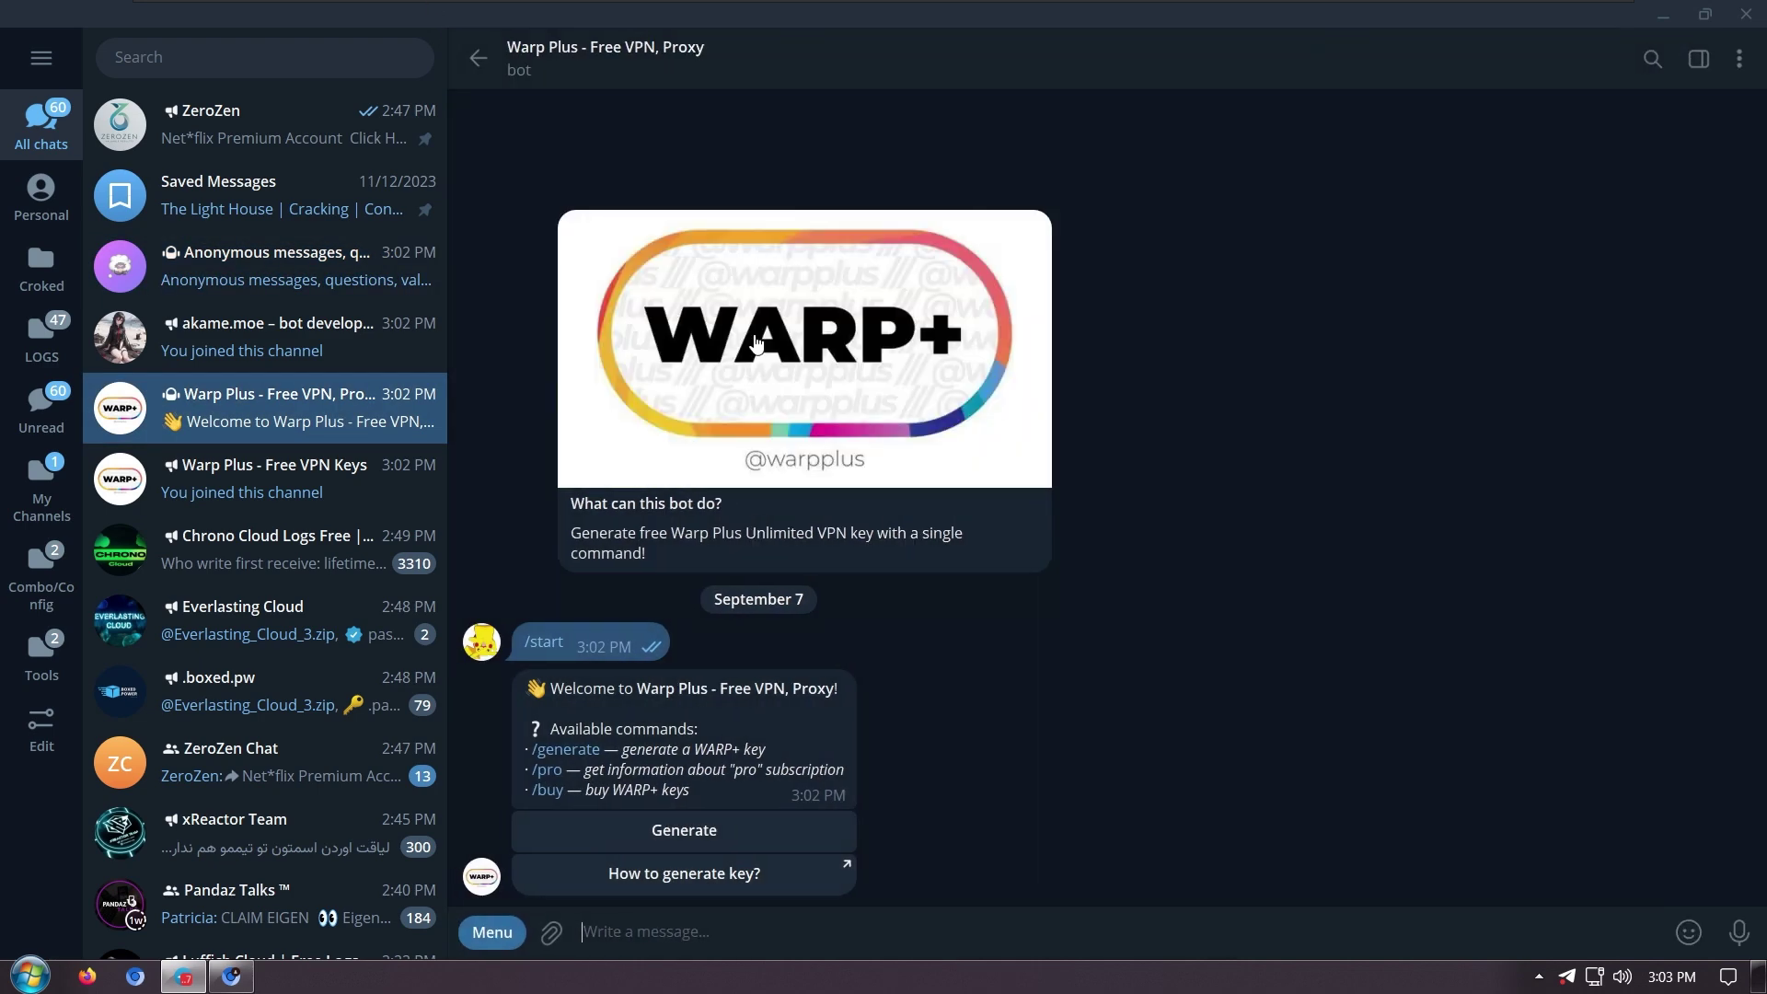
Generate a WARP+ key in the Warp Plus bot chat and copy the key text.
{"action": "left_click", "coordinate": [745, 839]}
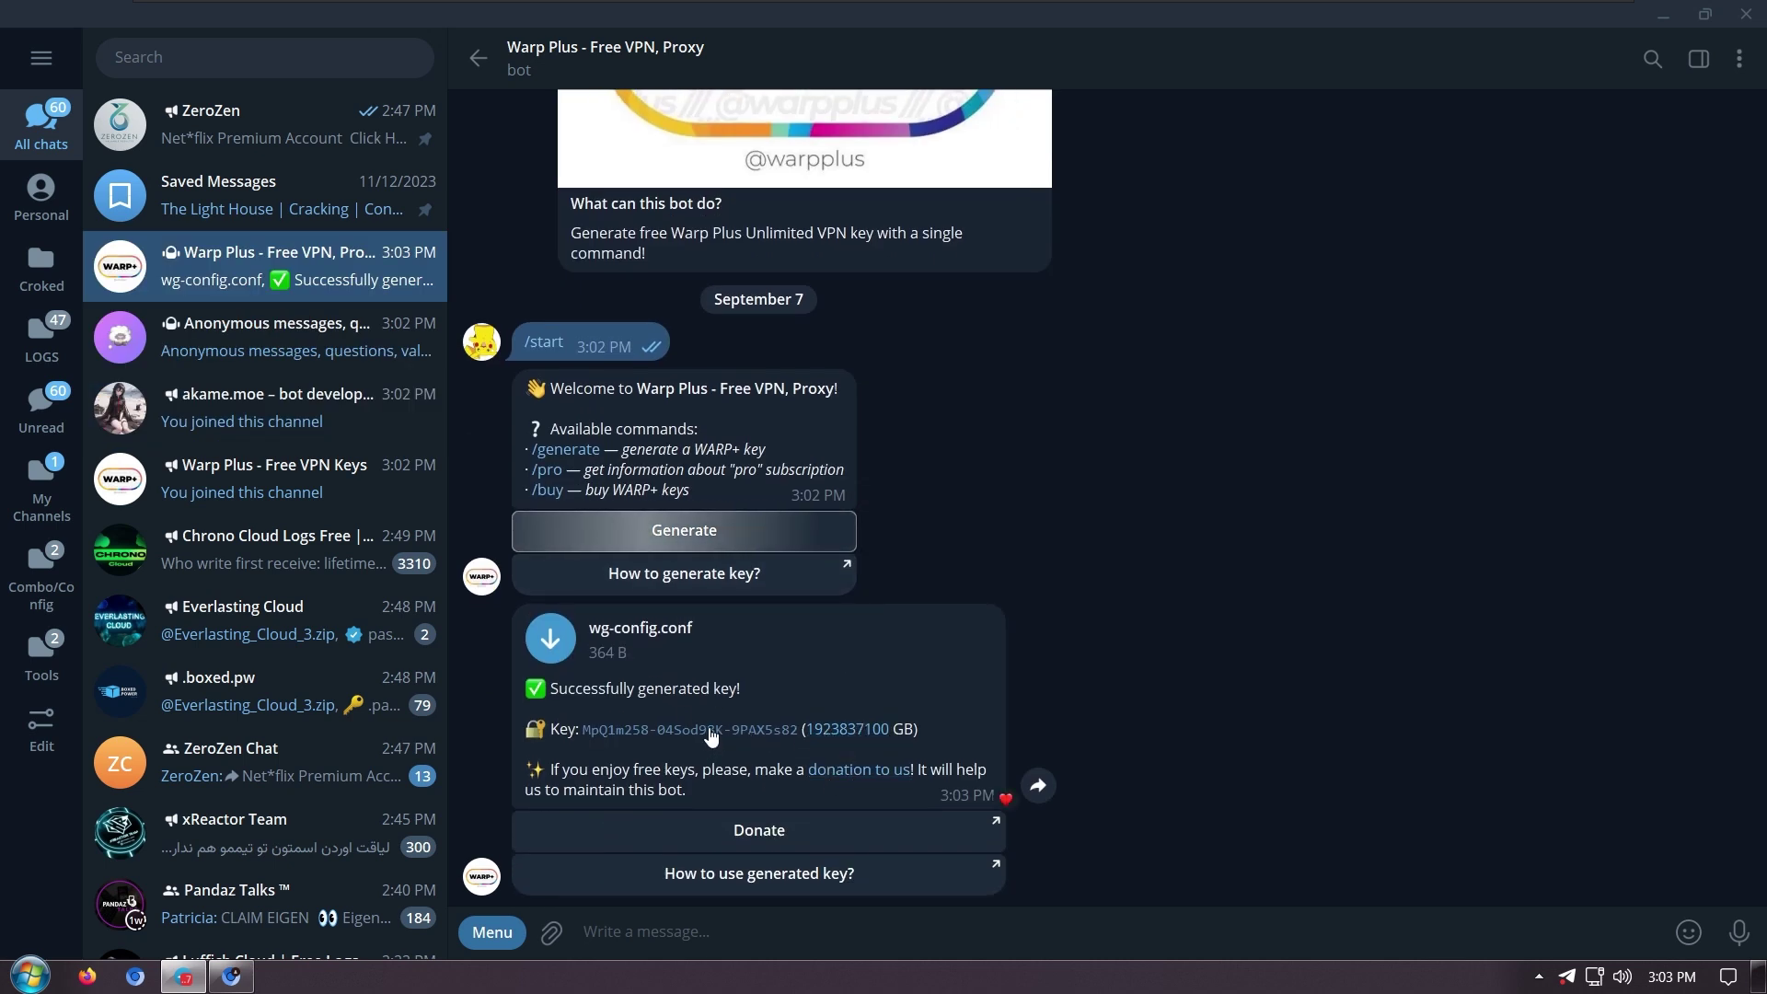
{"action": "left_click", "coordinate": [707, 732]}
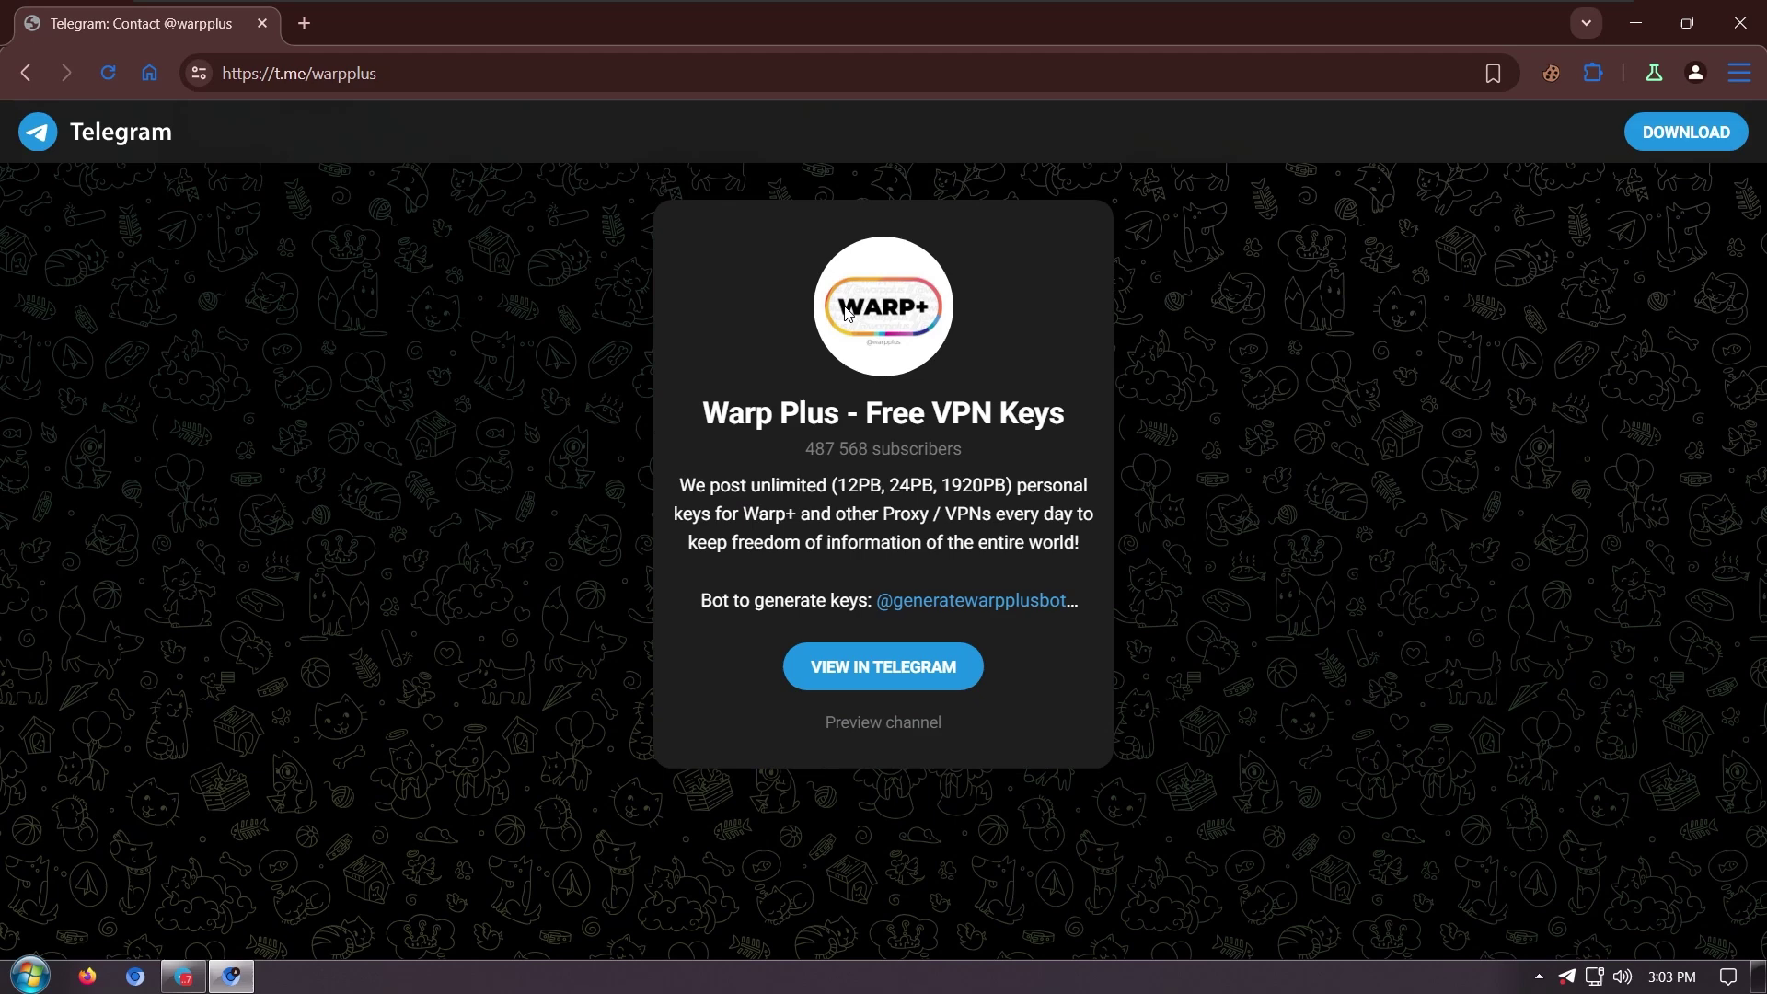
Go to 1.1.1.1 and download the Windows installer Cloudflare_WARP_2024.6.473.0.msi.
{"action": "left_click", "coordinate": [285, 75]}
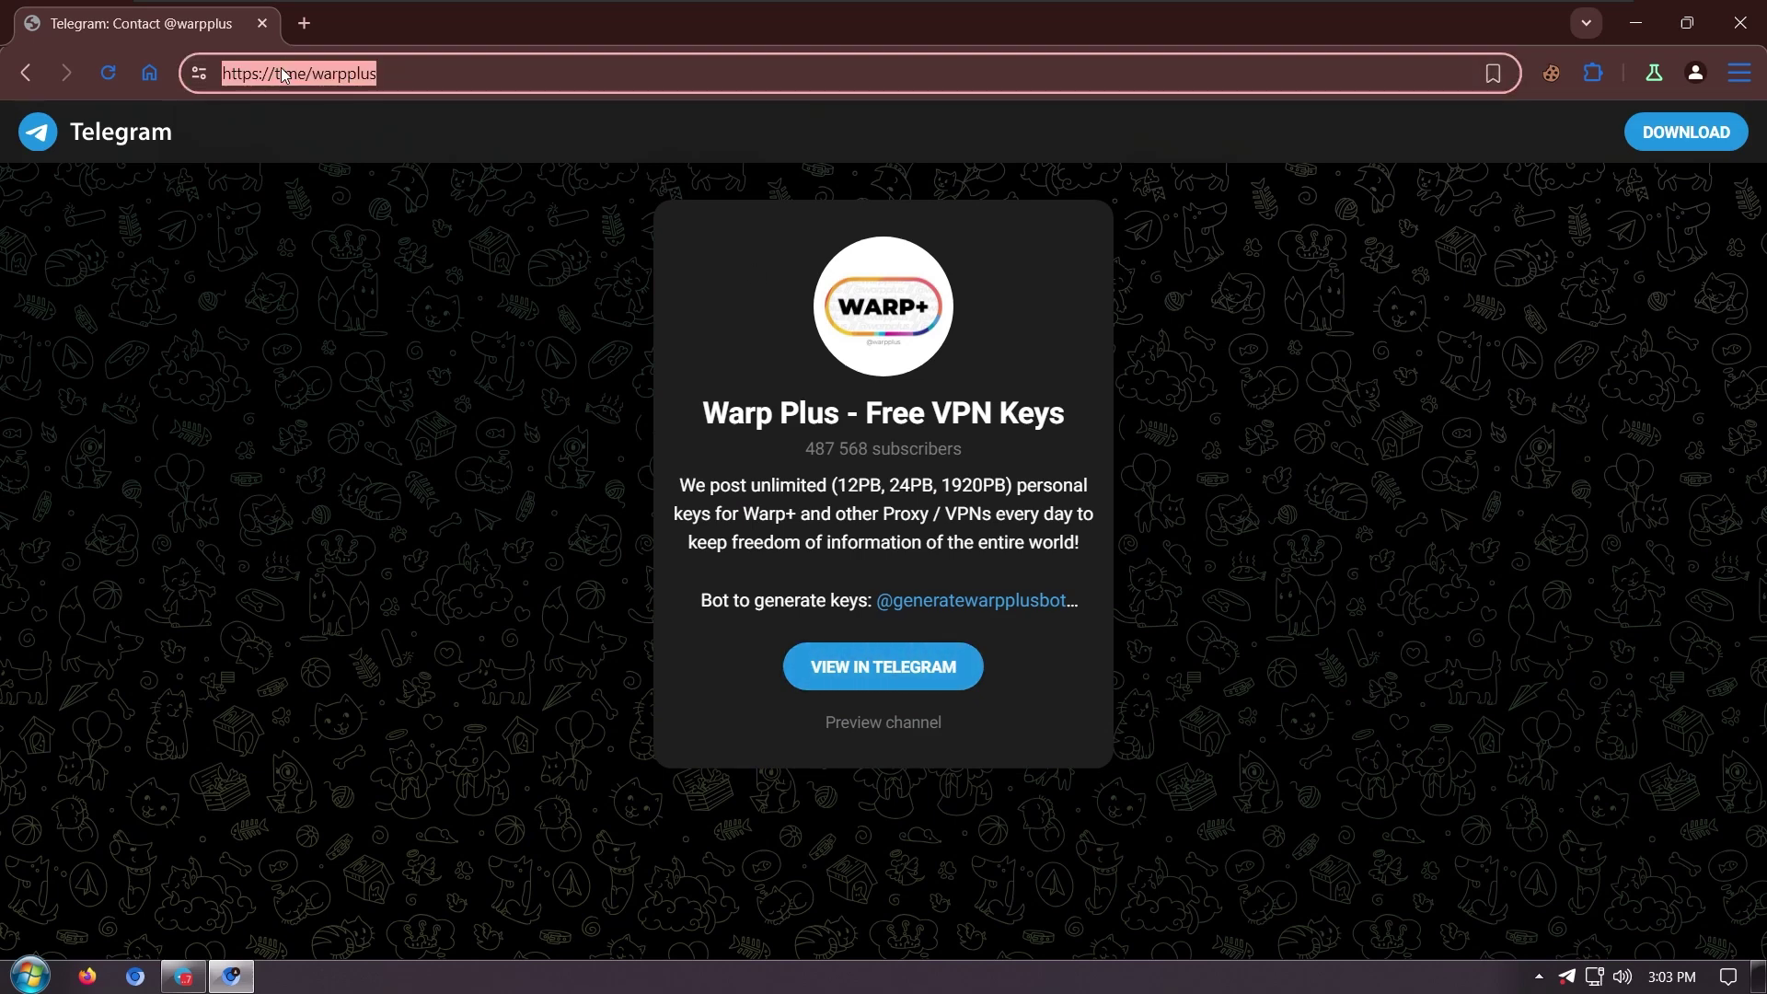
{"action": "type", "text": "1.1.1.1"}
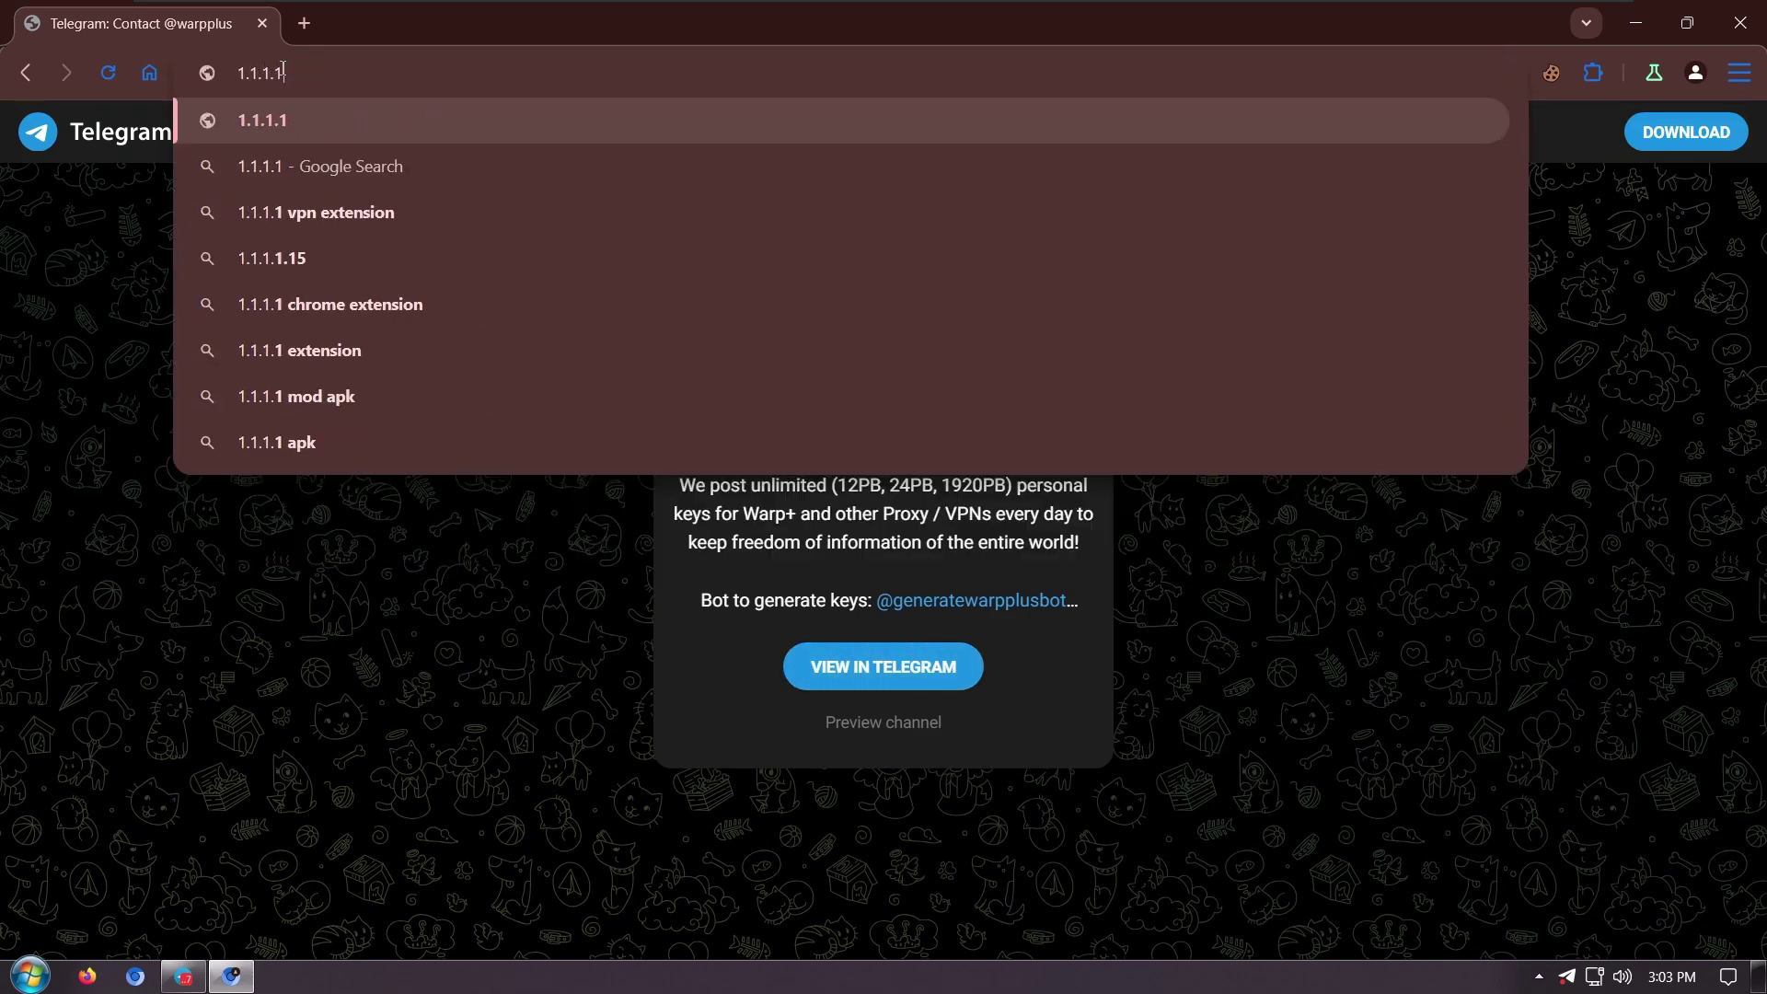
{"action": "key", "text": "Return"}
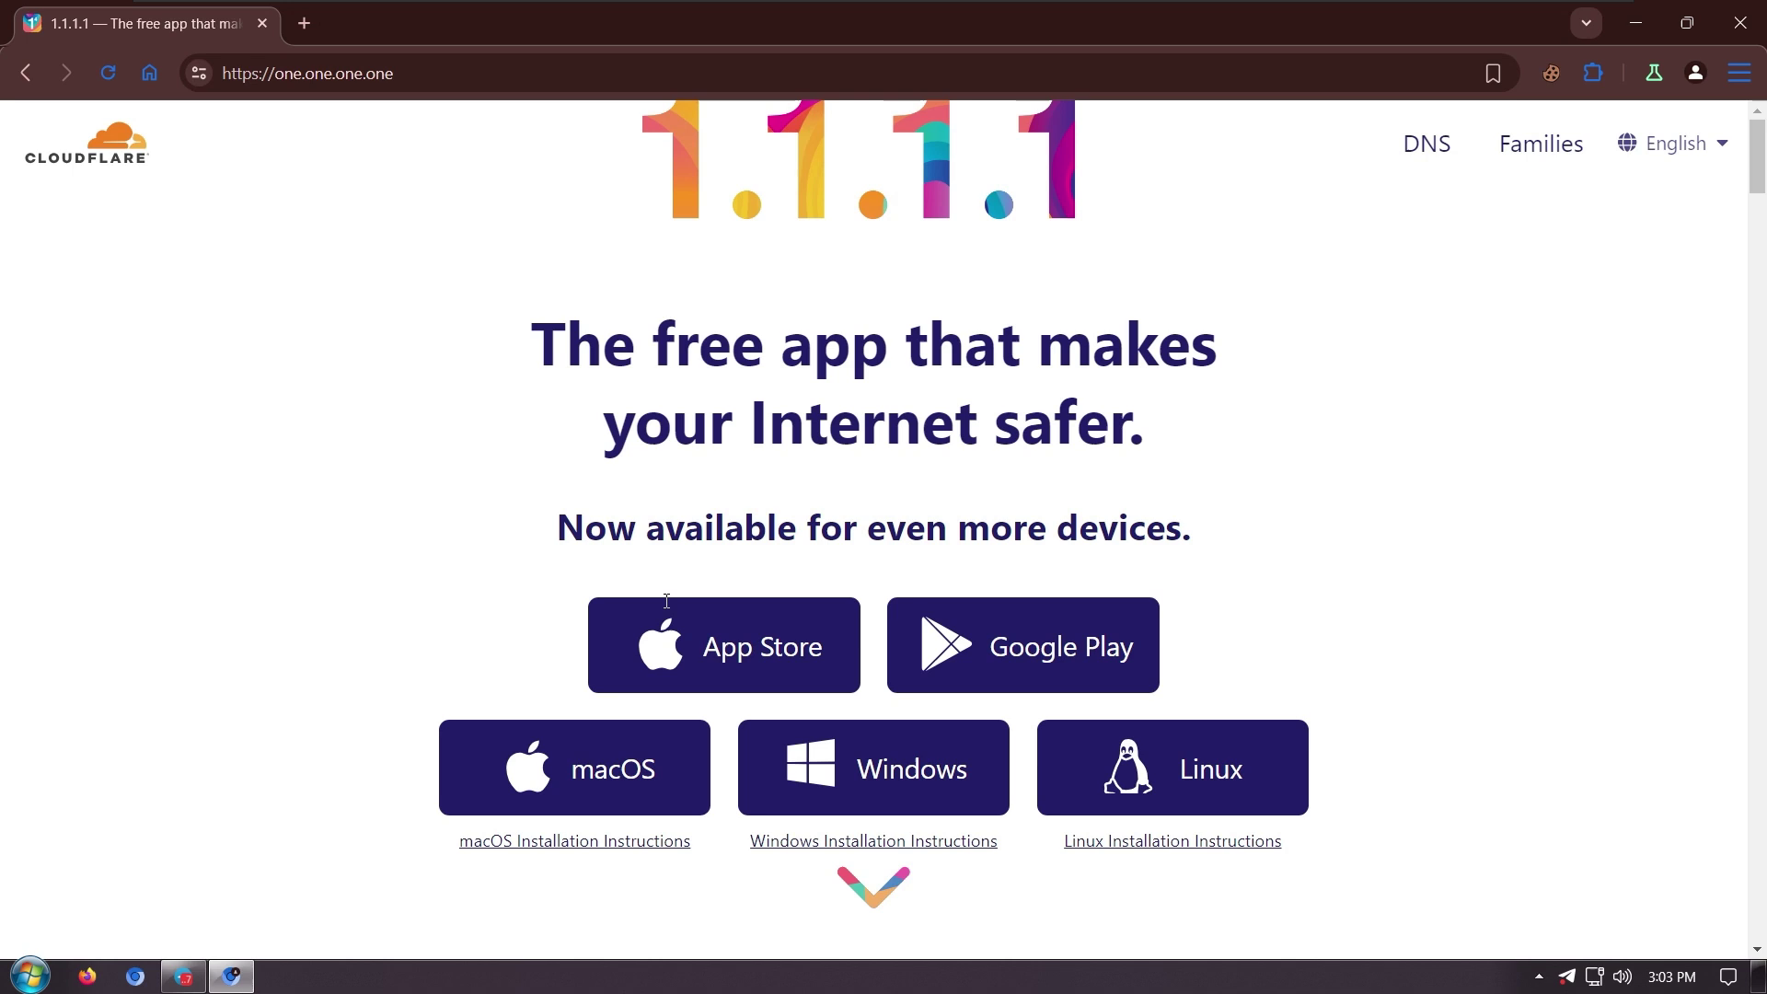
{"action": "left_click", "coordinate": [925, 783]}
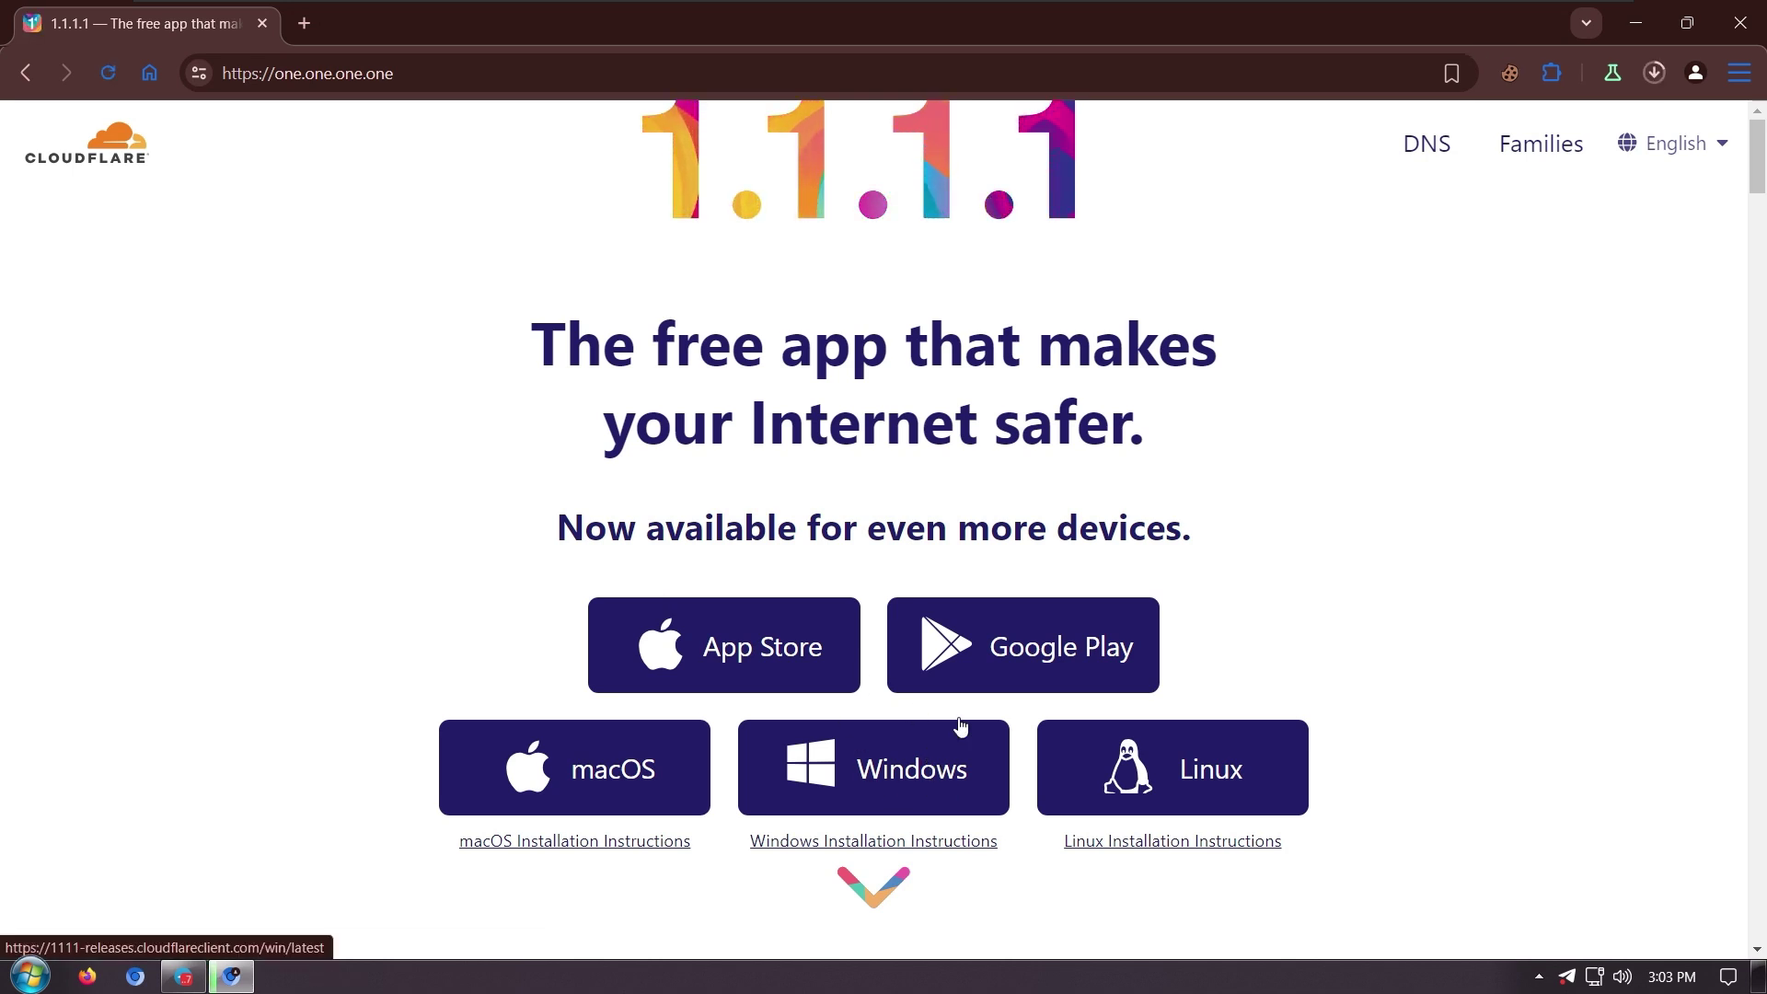
{"action": "left_click", "coordinate": [1654, 73]}
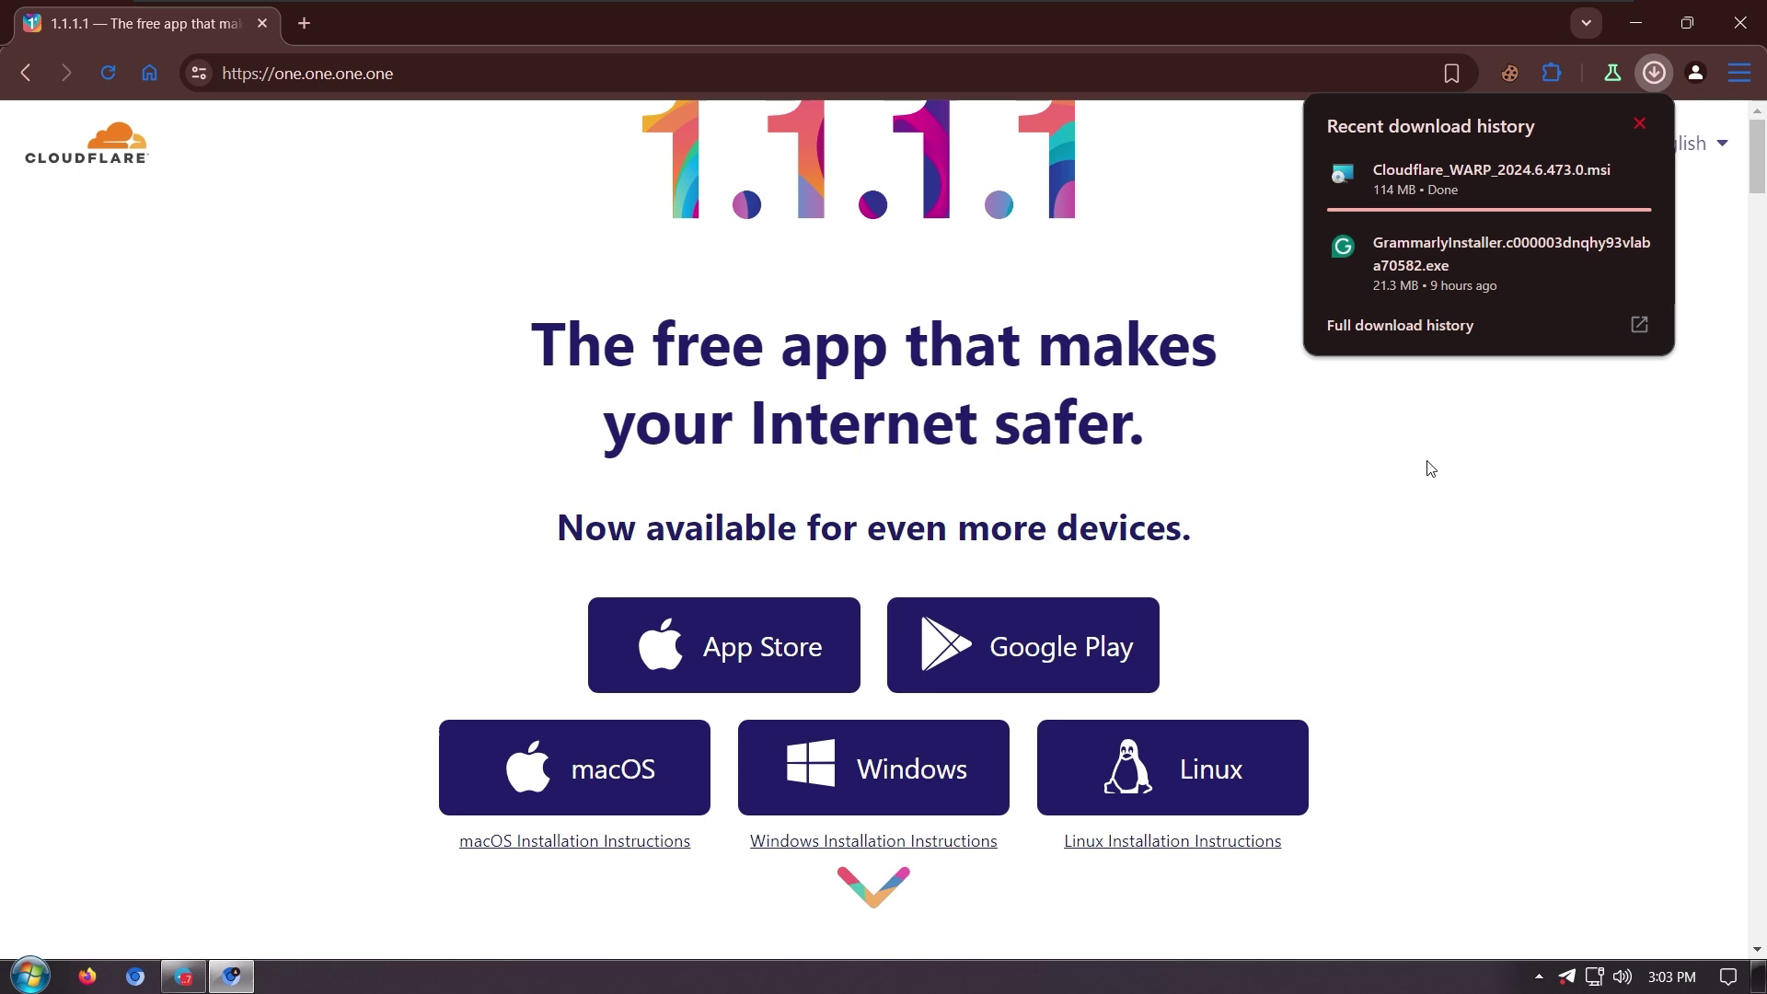
Install Cloudflare WARP from the downloaded .msi, completing the setup wizard.
{"action": "left_click", "coordinate": [1440, 206]}
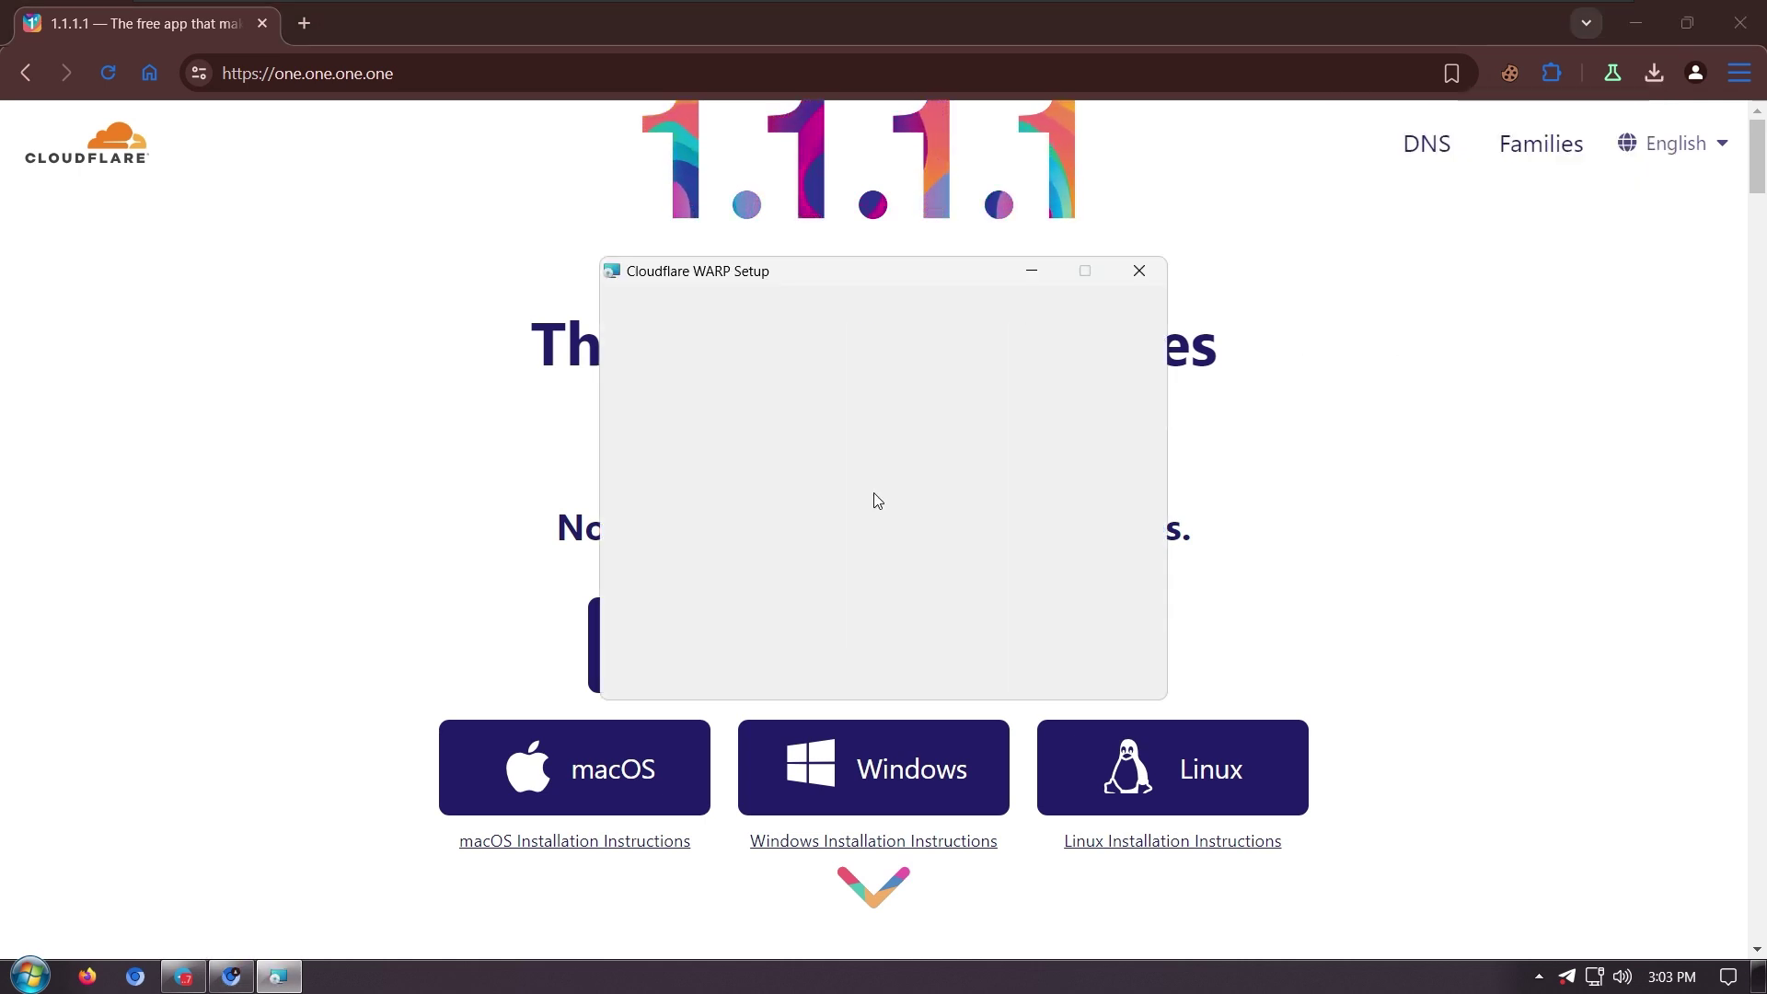
{"action": "left_click", "coordinate": [996, 673]}
{"action": "left_click", "coordinate": [996, 673]}
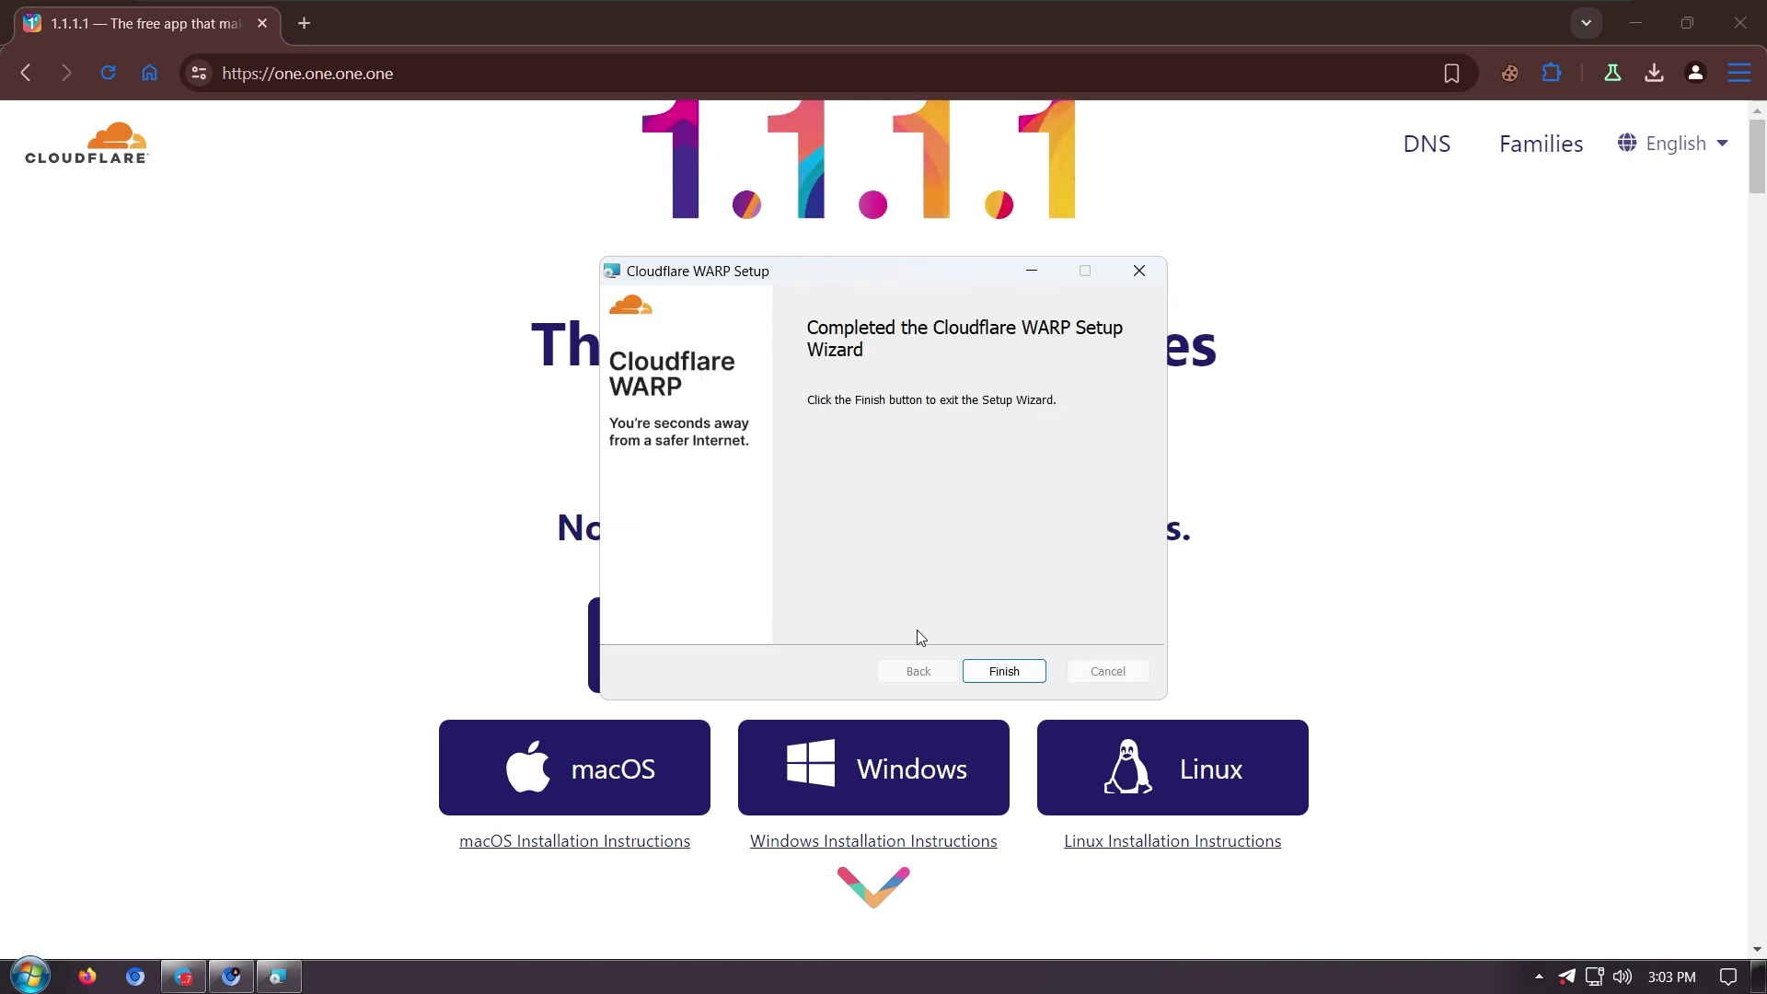
{"action": "left_click", "coordinate": [1004, 672]}
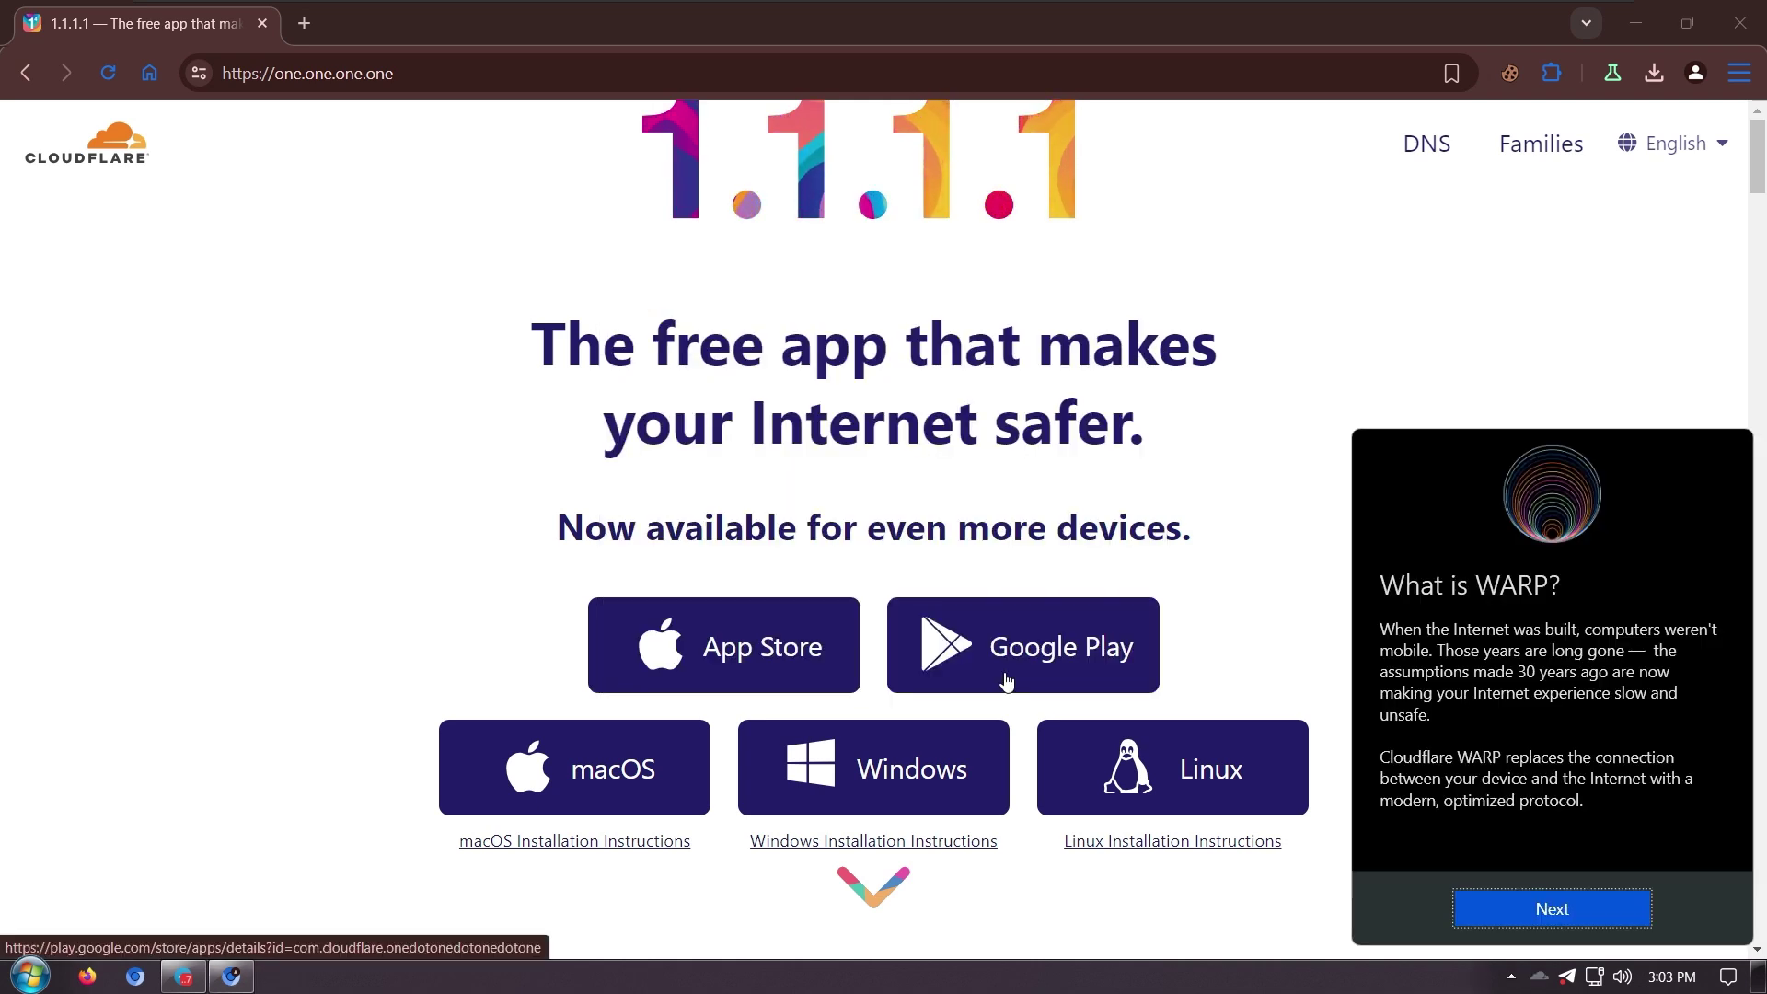
Get past the WARP introduction and accept the privacy commitment.
{"action": "left_click", "coordinate": [1521, 909]}
{"action": "left_click", "coordinate": [1627, 909]}
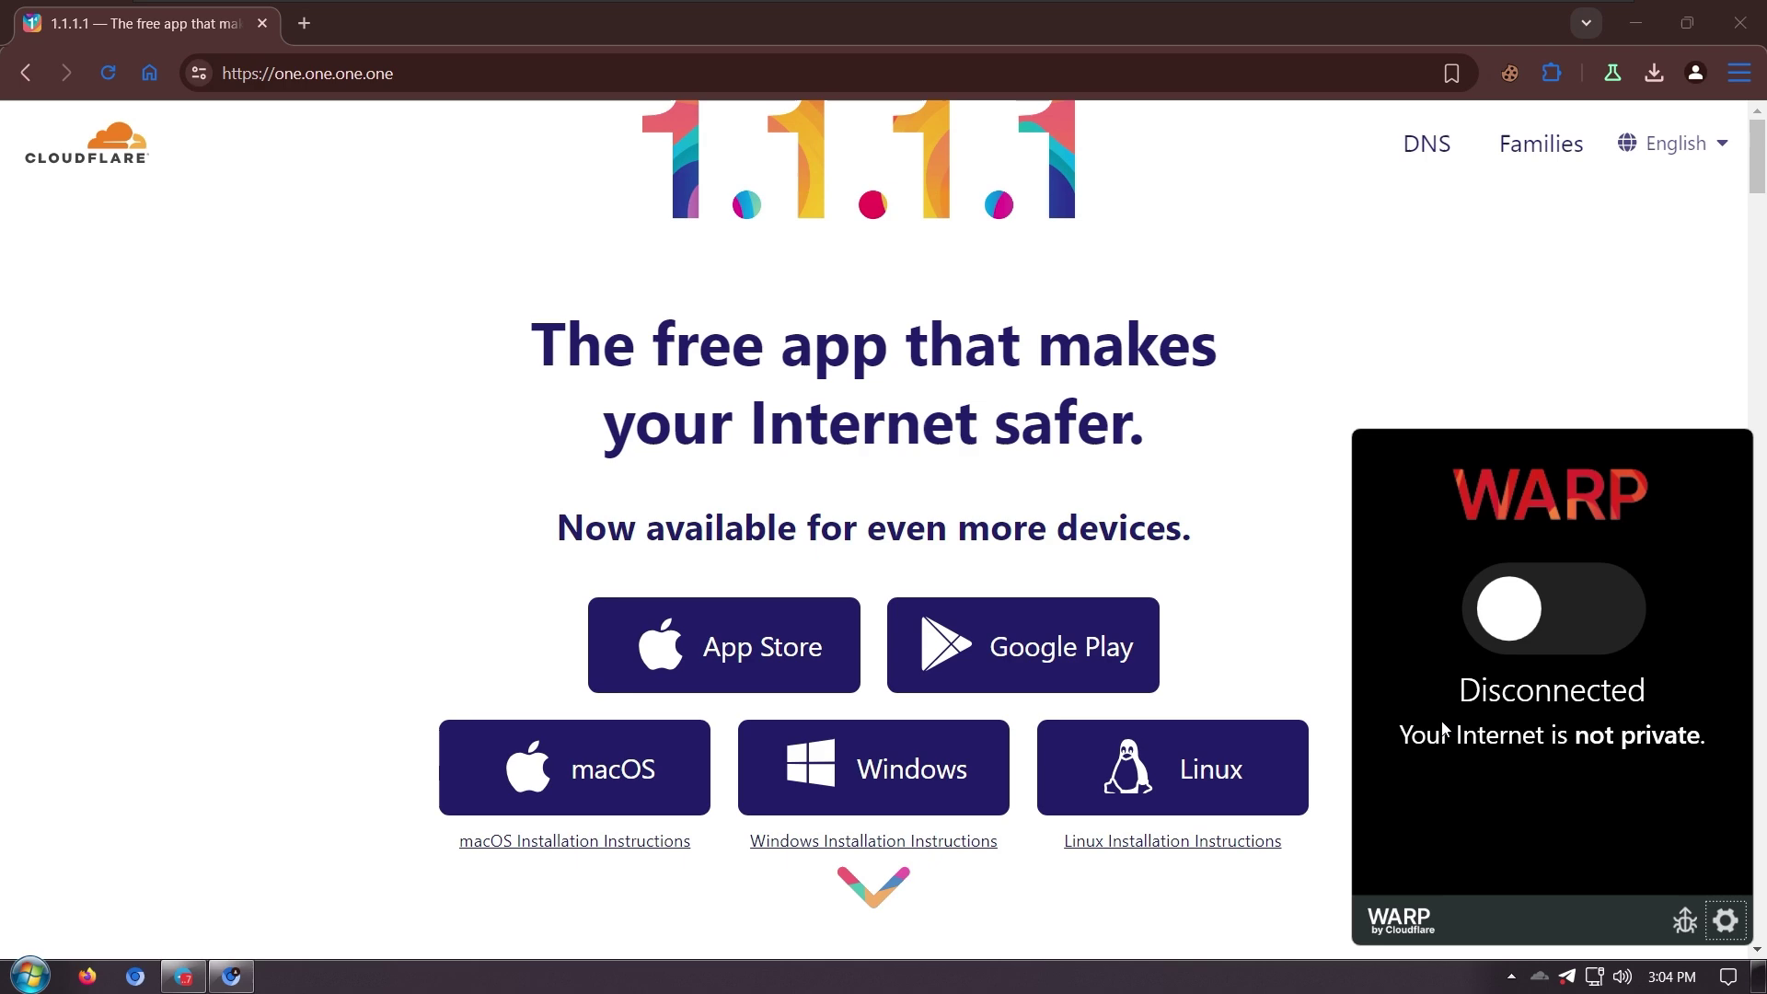
{"action": "scroll", "coordinate": [1244, 580], "scroll_direction": "down", "scroll_amount": 5}
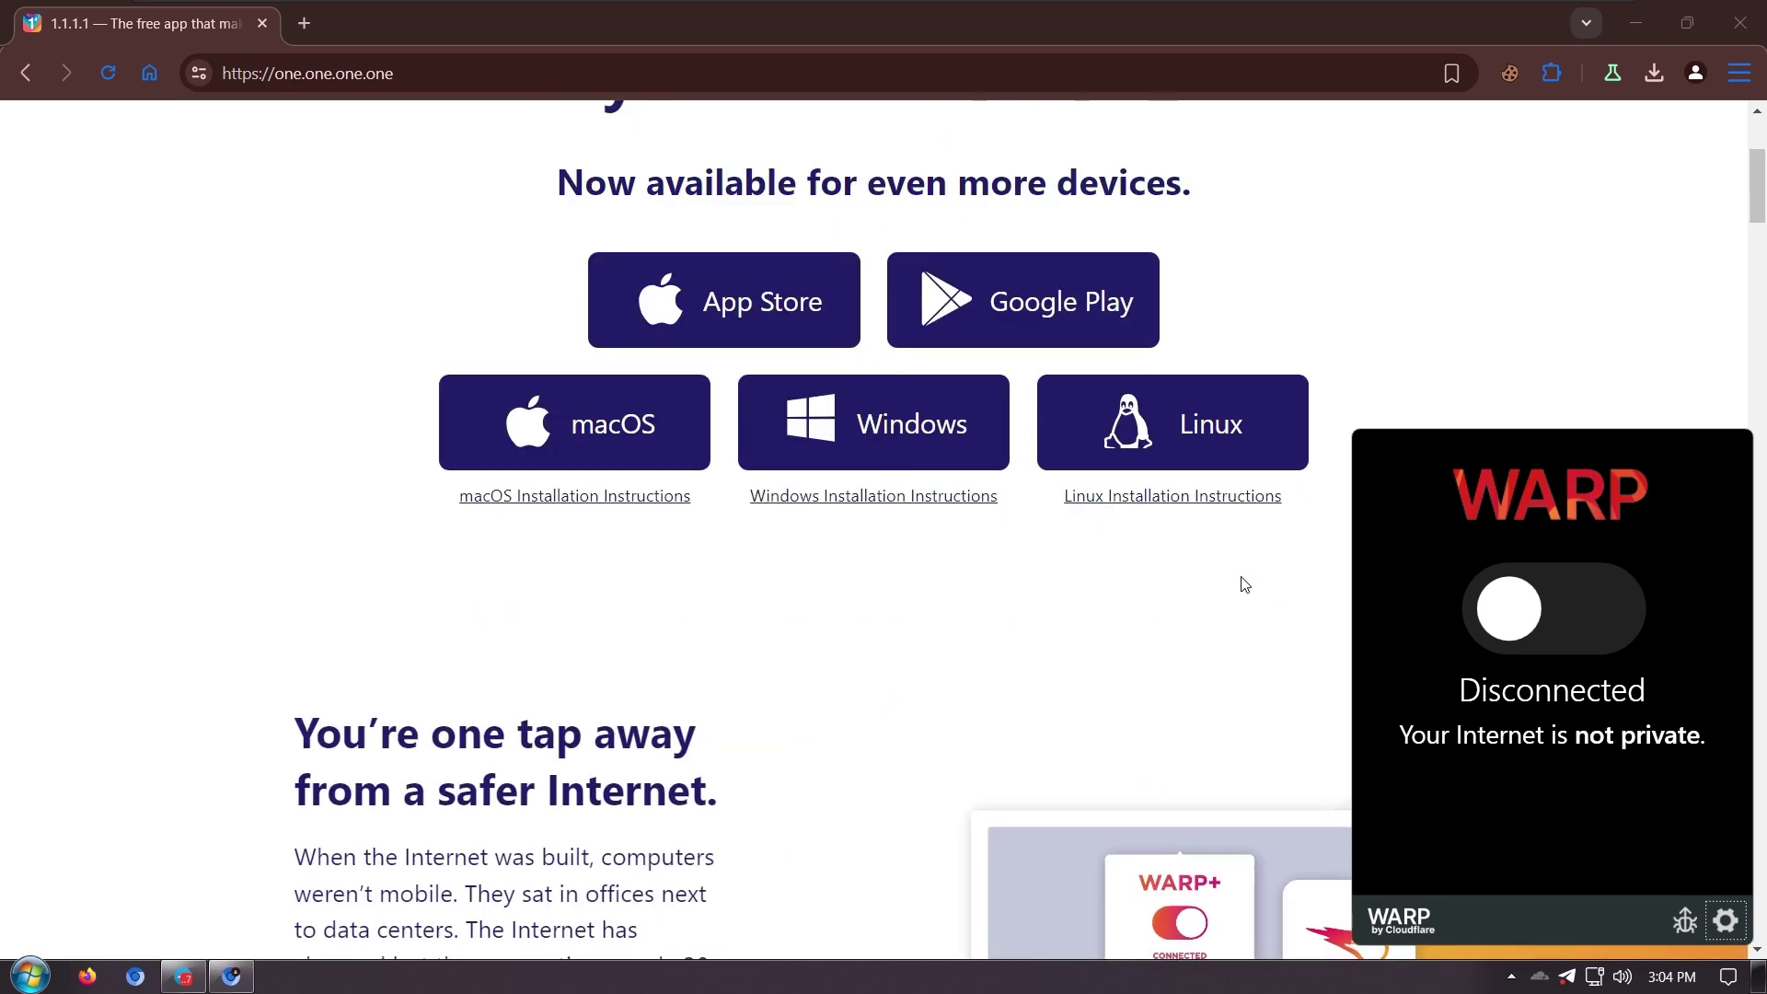
{"action": "scroll", "coordinate": [1245, 582], "scroll_direction": "up", "scroll_amount": 5}
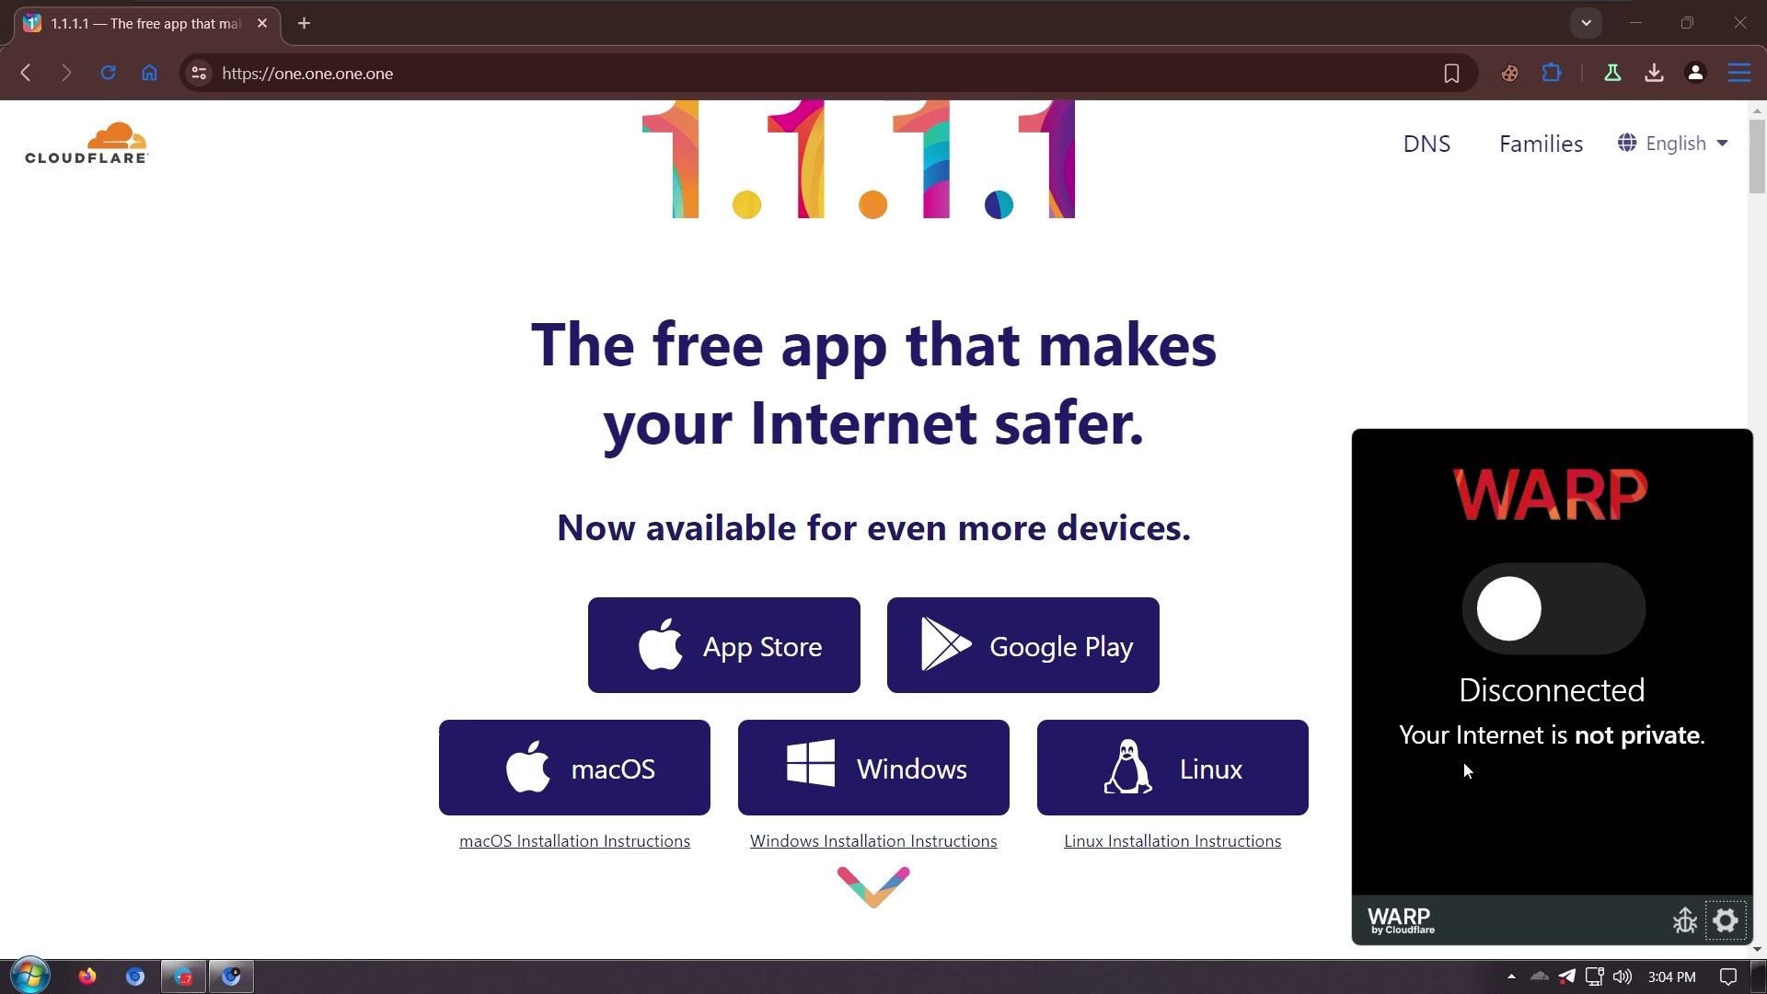
{"action": "left_click", "coordinate": [1726, 920]}
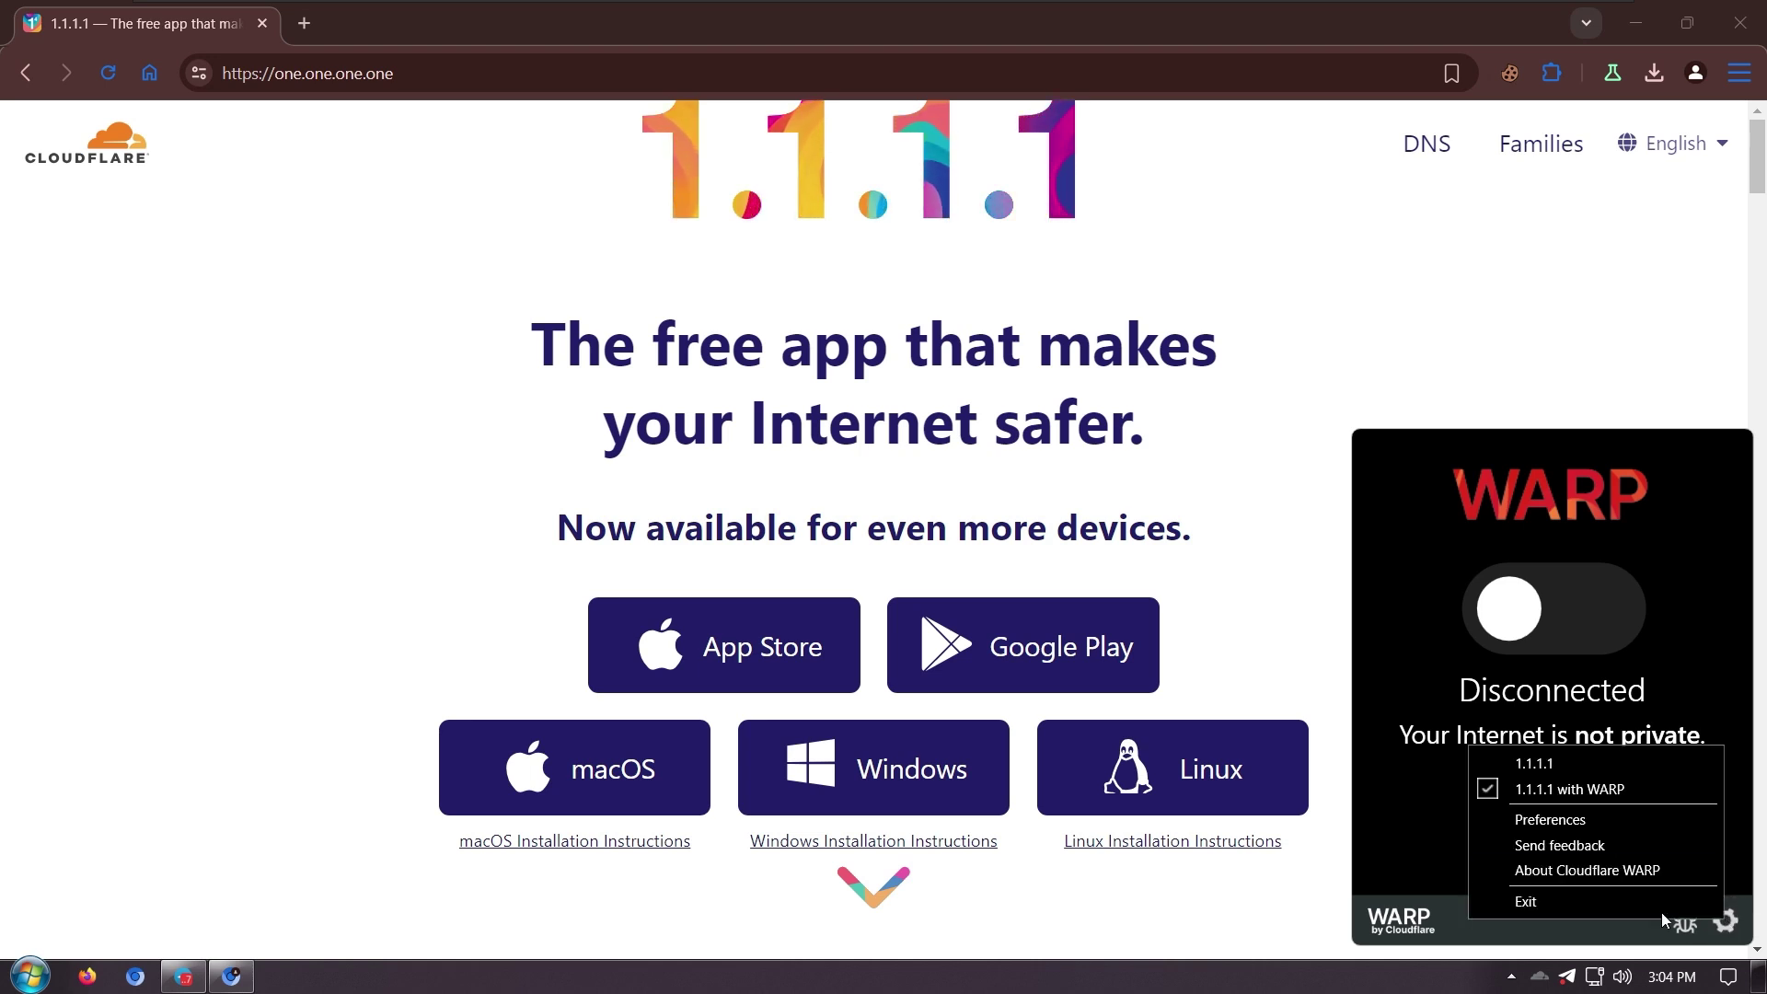
Open WARP Preferences on the Account page and copy the WARP+ key from the Telegram bot chat.
{"action": "left_click", "coordinate": [1526, 822]}
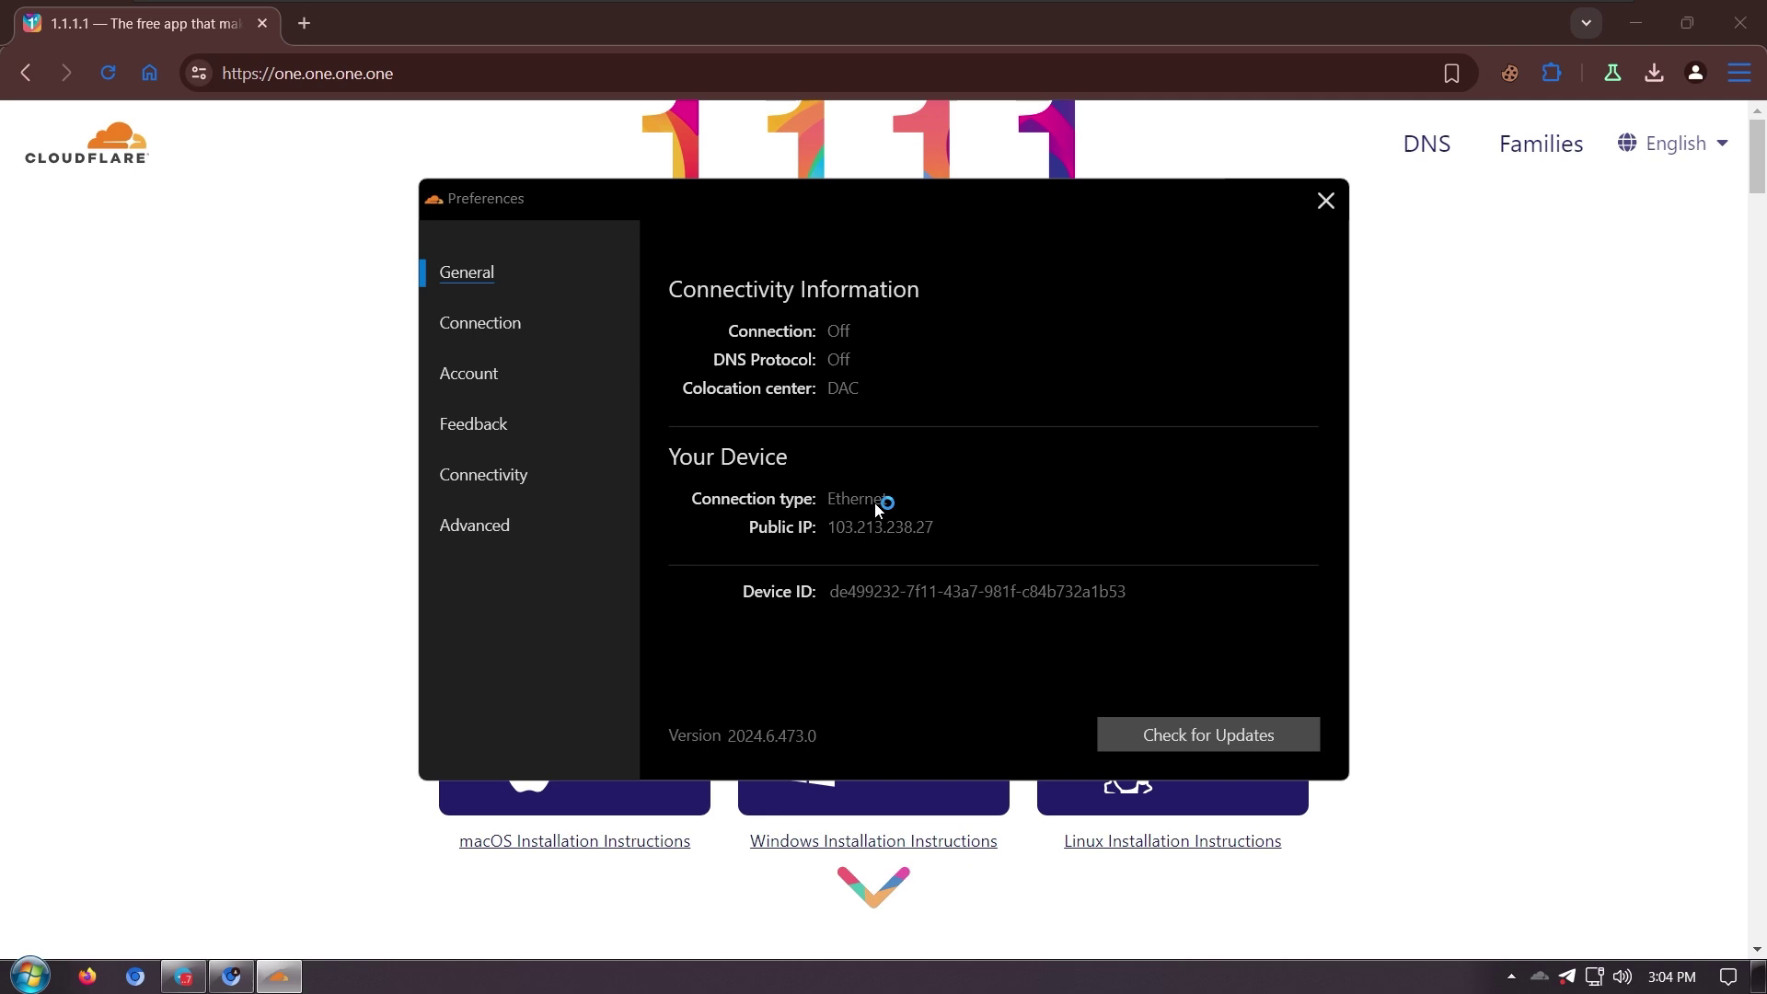
{"action": "left_click", "coordinate": [498, 371]}
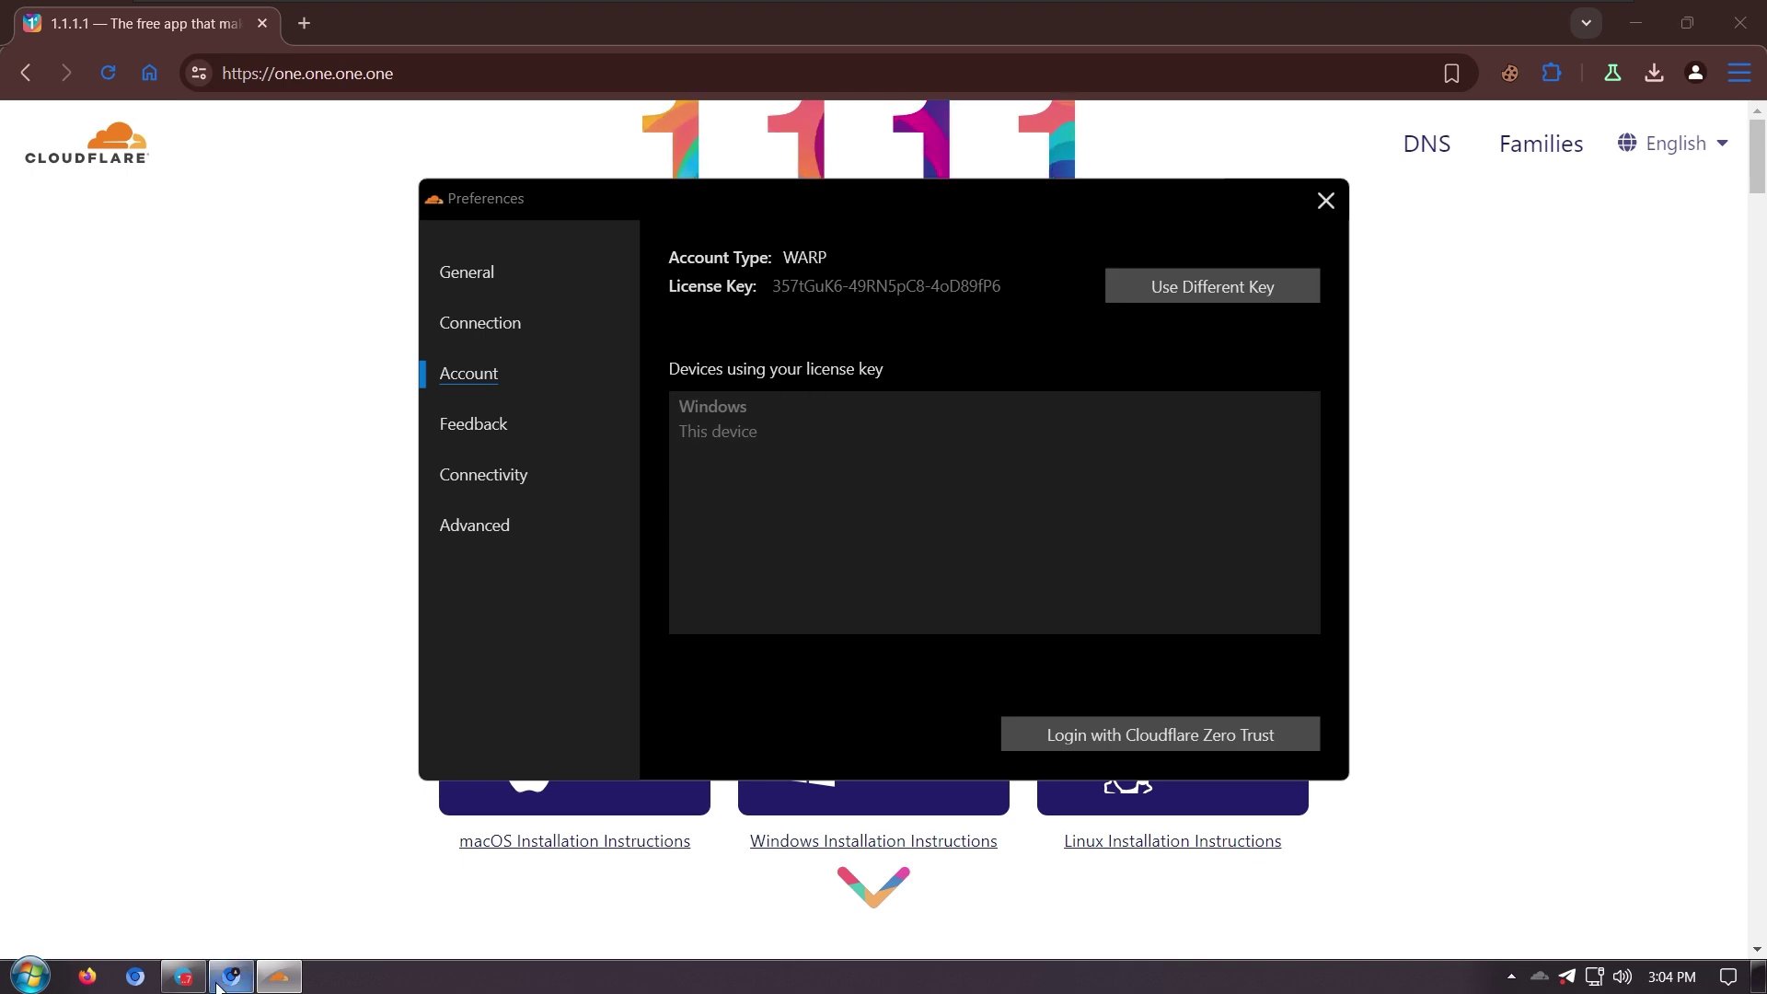
{"action": "left_click", "coordinate": [181, 974]}
{"action": "double_click", "coordinate": [699, 731]}
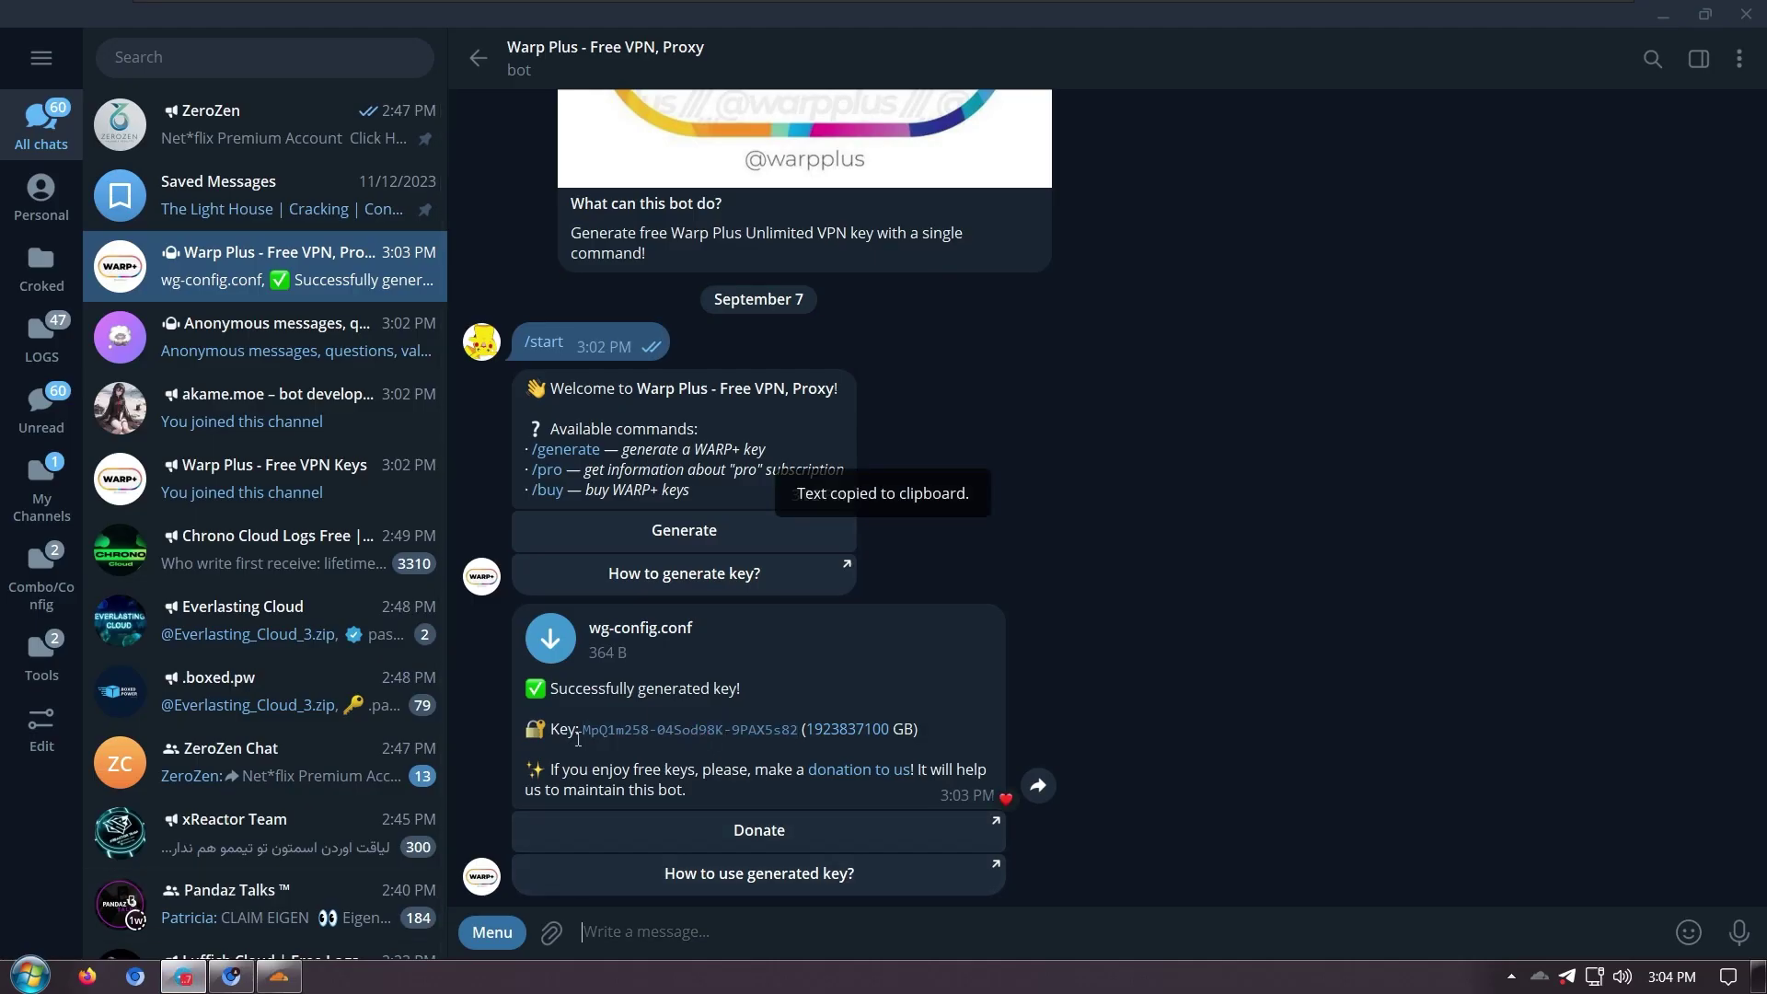
{"action": "left_click", "coordinate": [712, 742]}
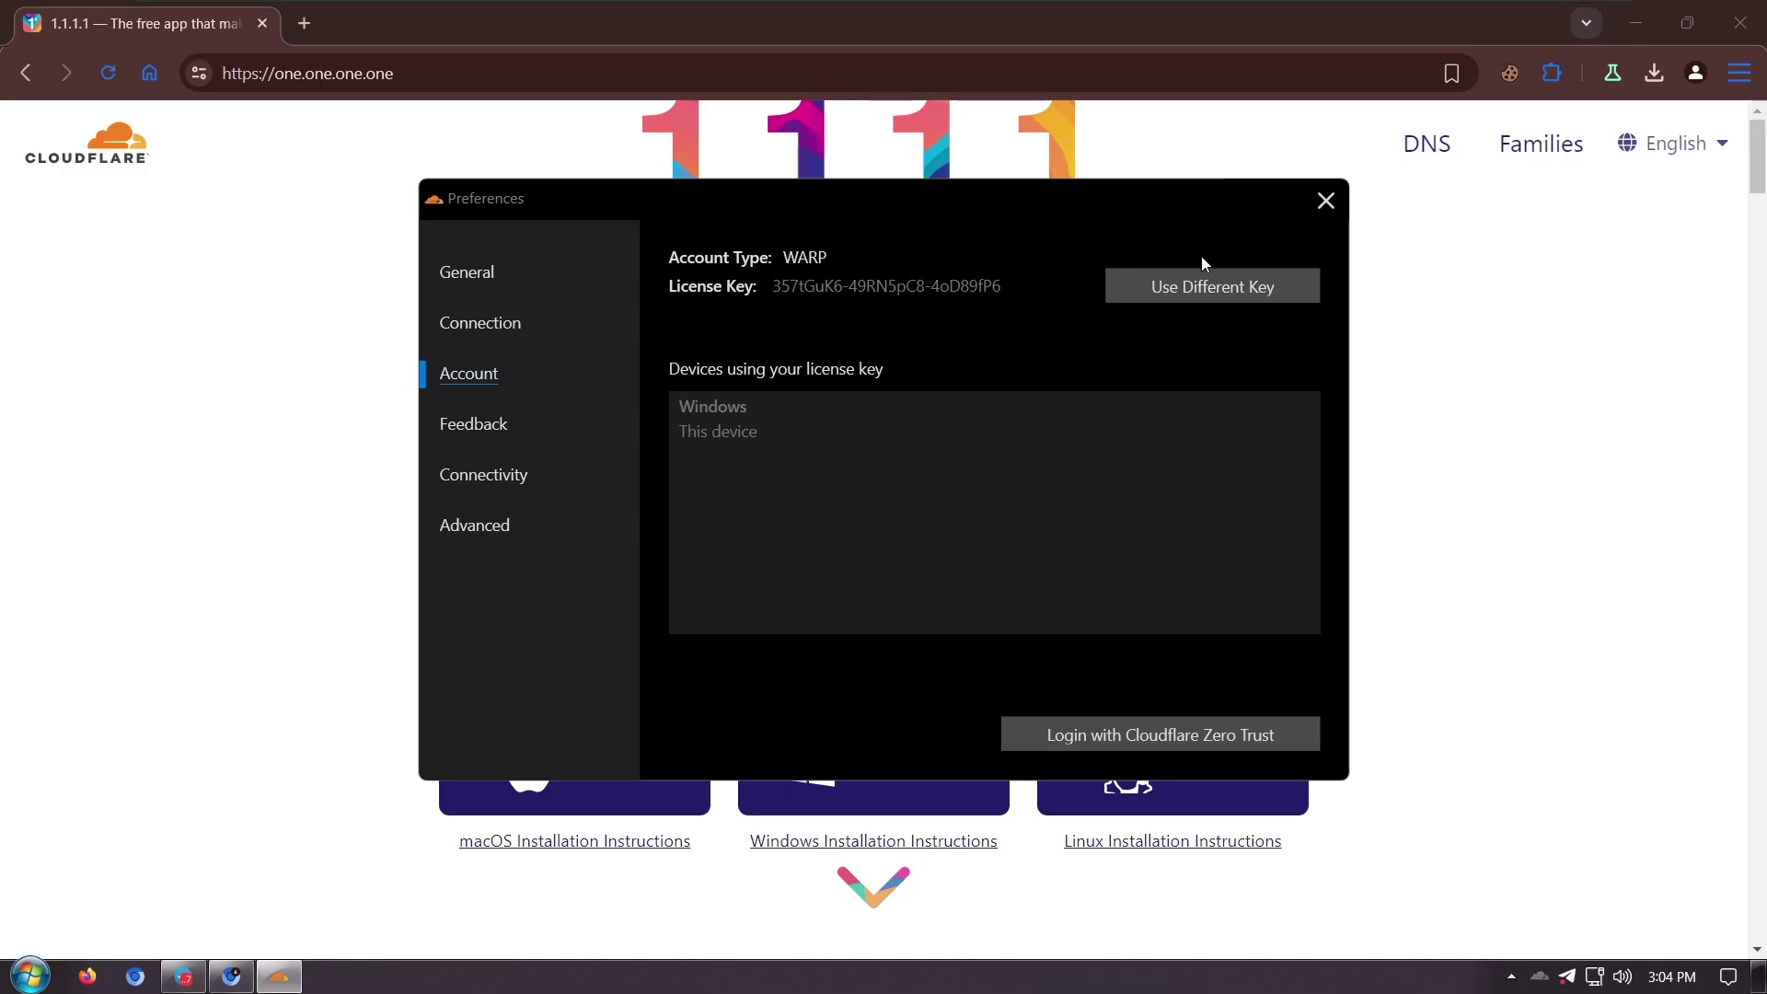
{"action": "left_click", "coordinate": [1663, 16]}
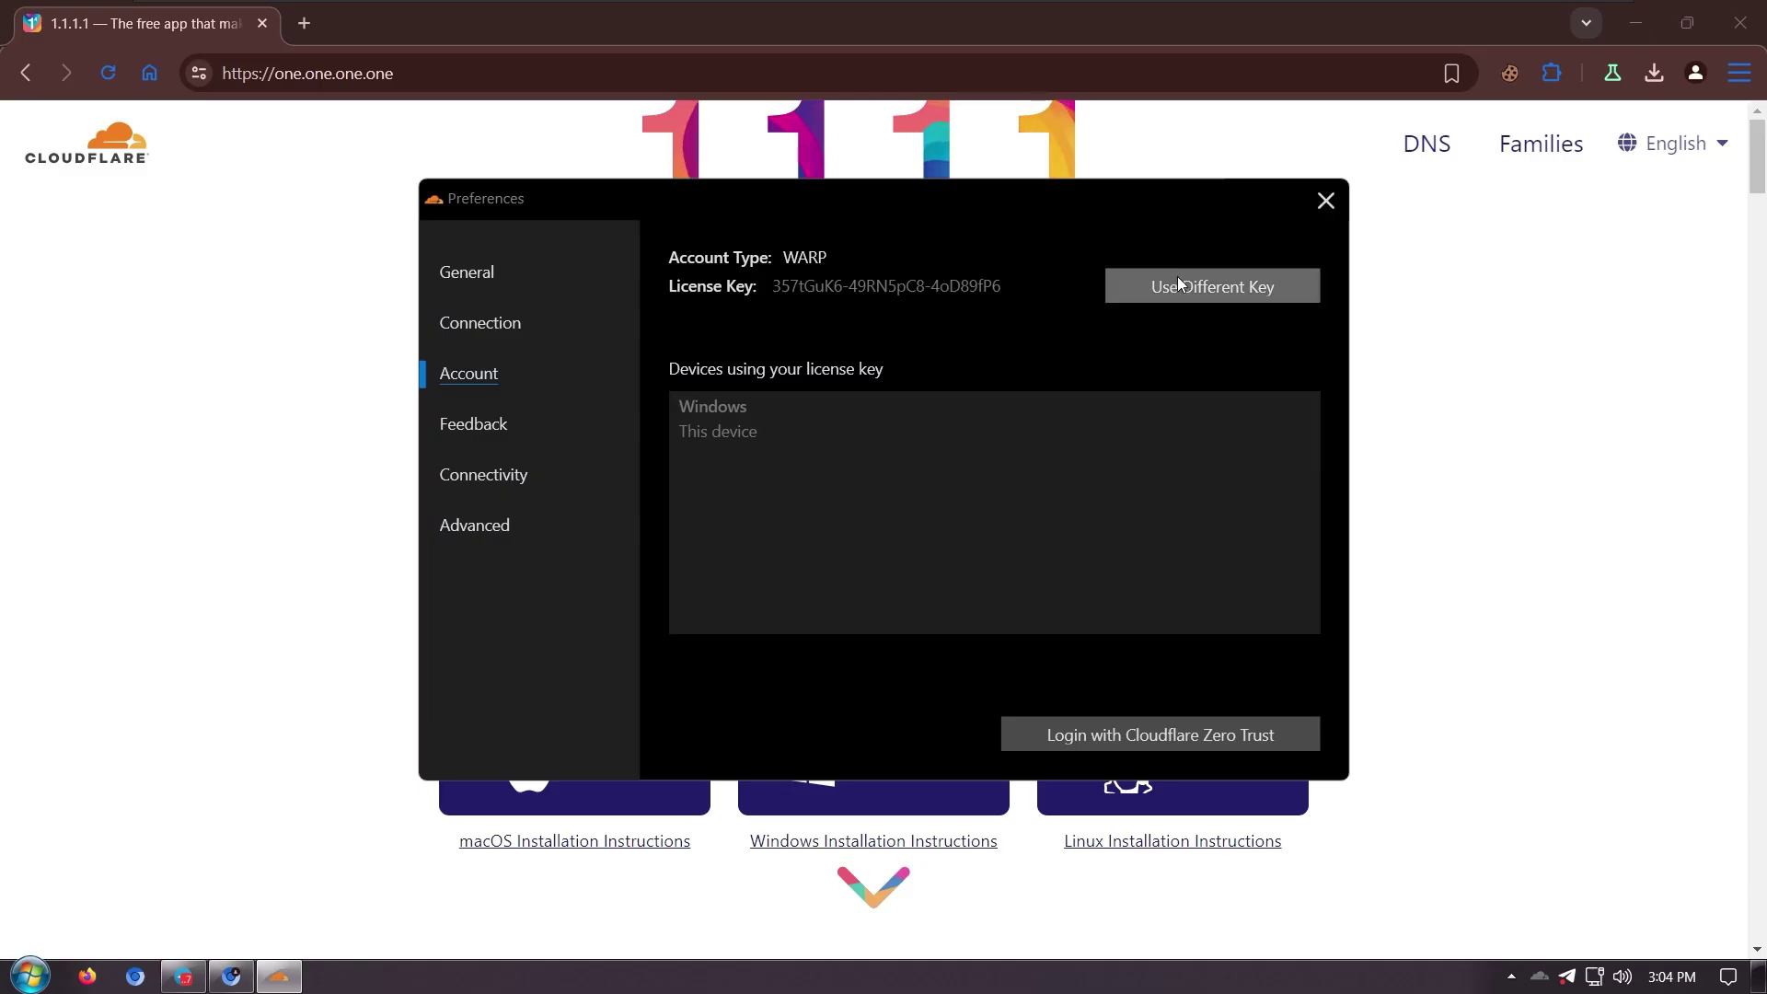
Apply the copied bot-generated key as the WARP licence via Use Different Key.
{"action": "left_click", "coordinate": [1207, 285]}
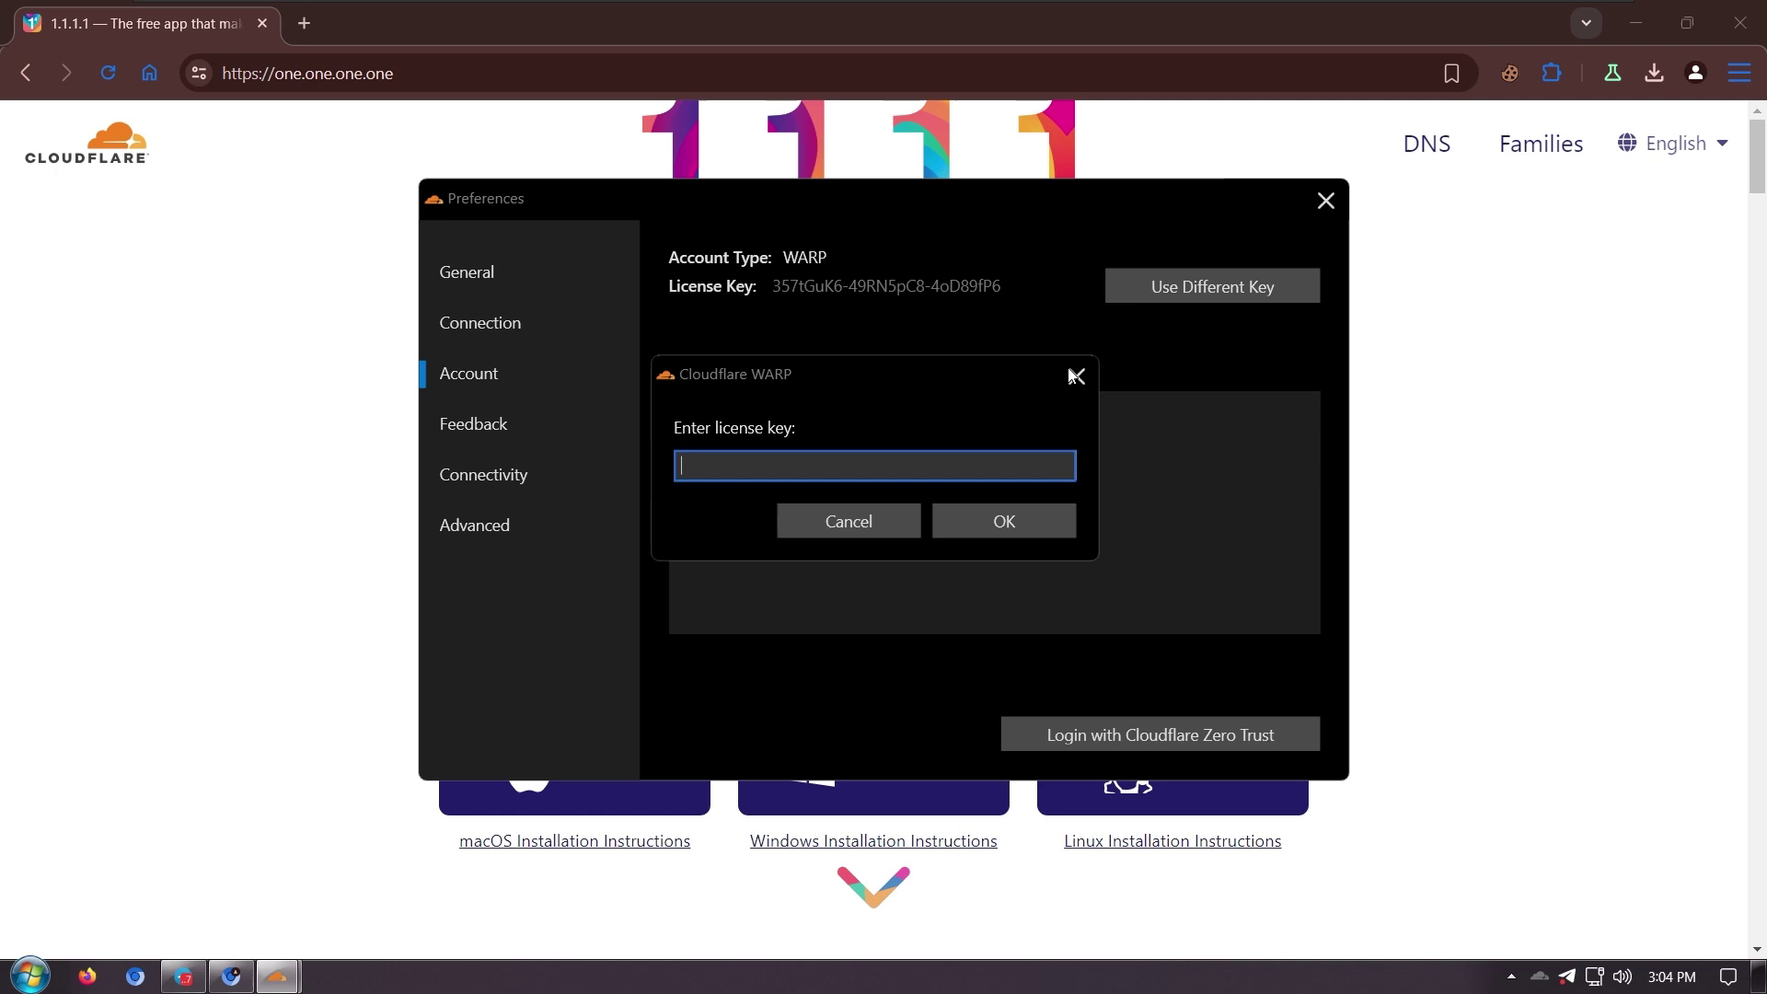
{"action": "key", "text": "ctrl+v"}
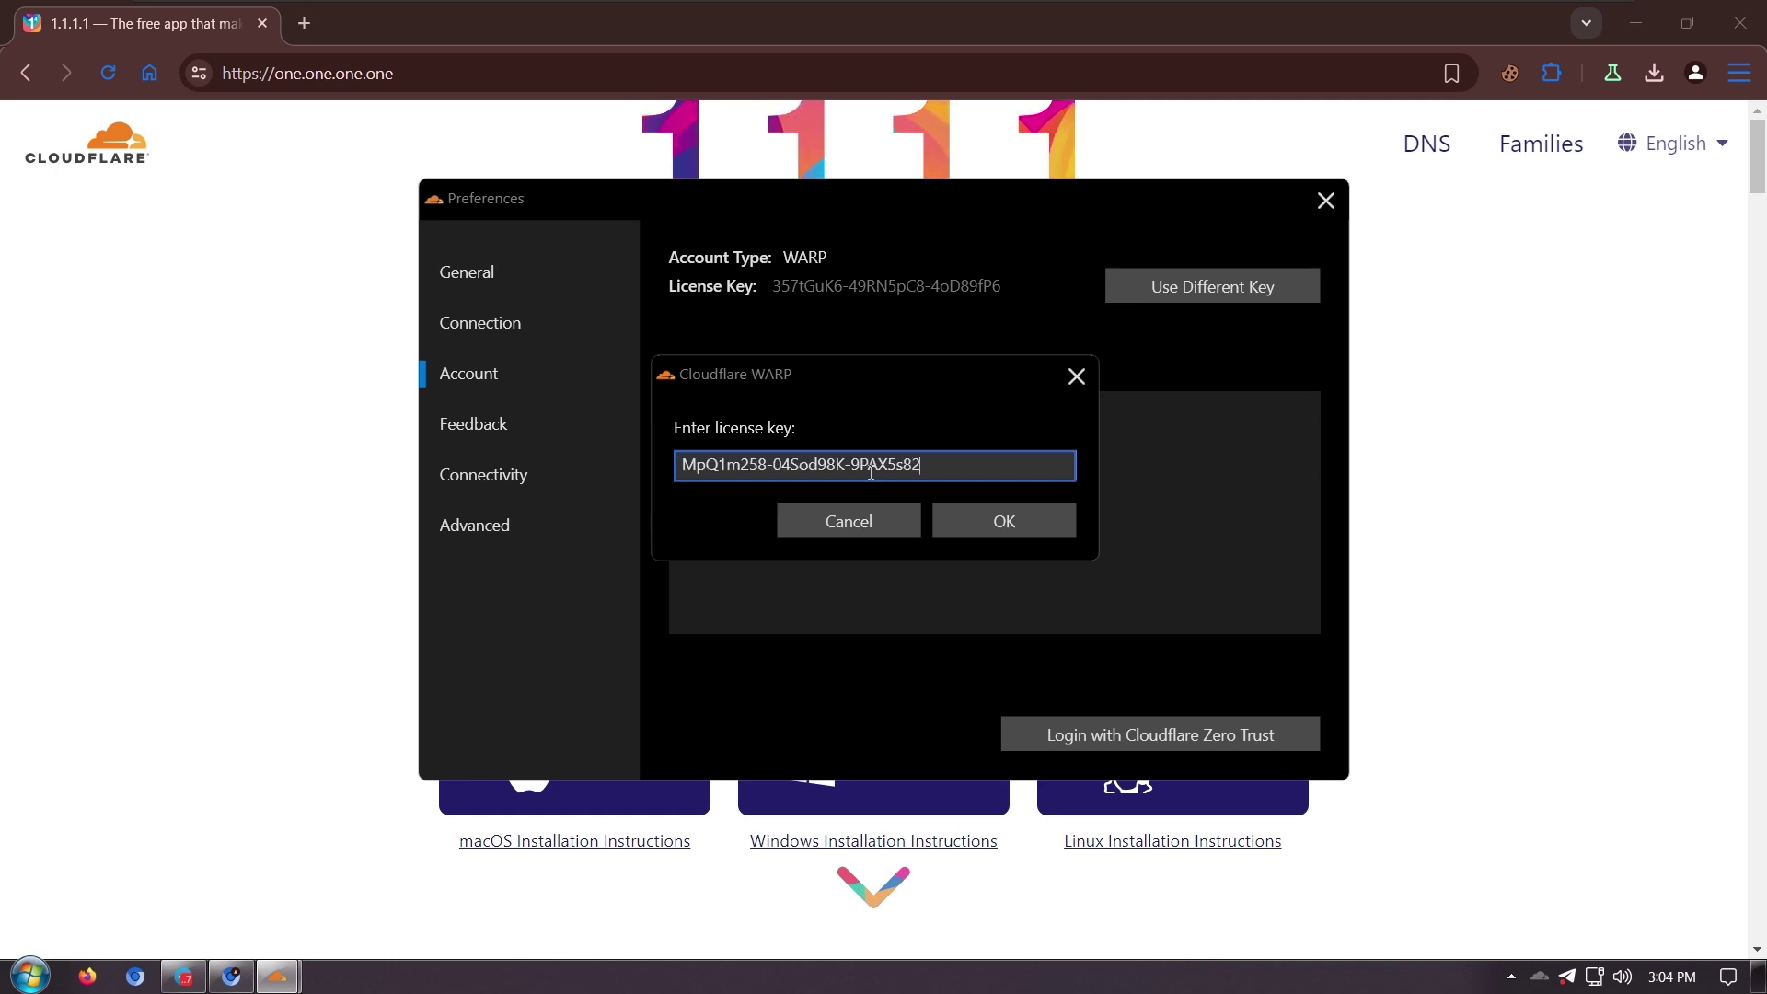
{"action": "left_click", "coordinate": [1025, 522]}
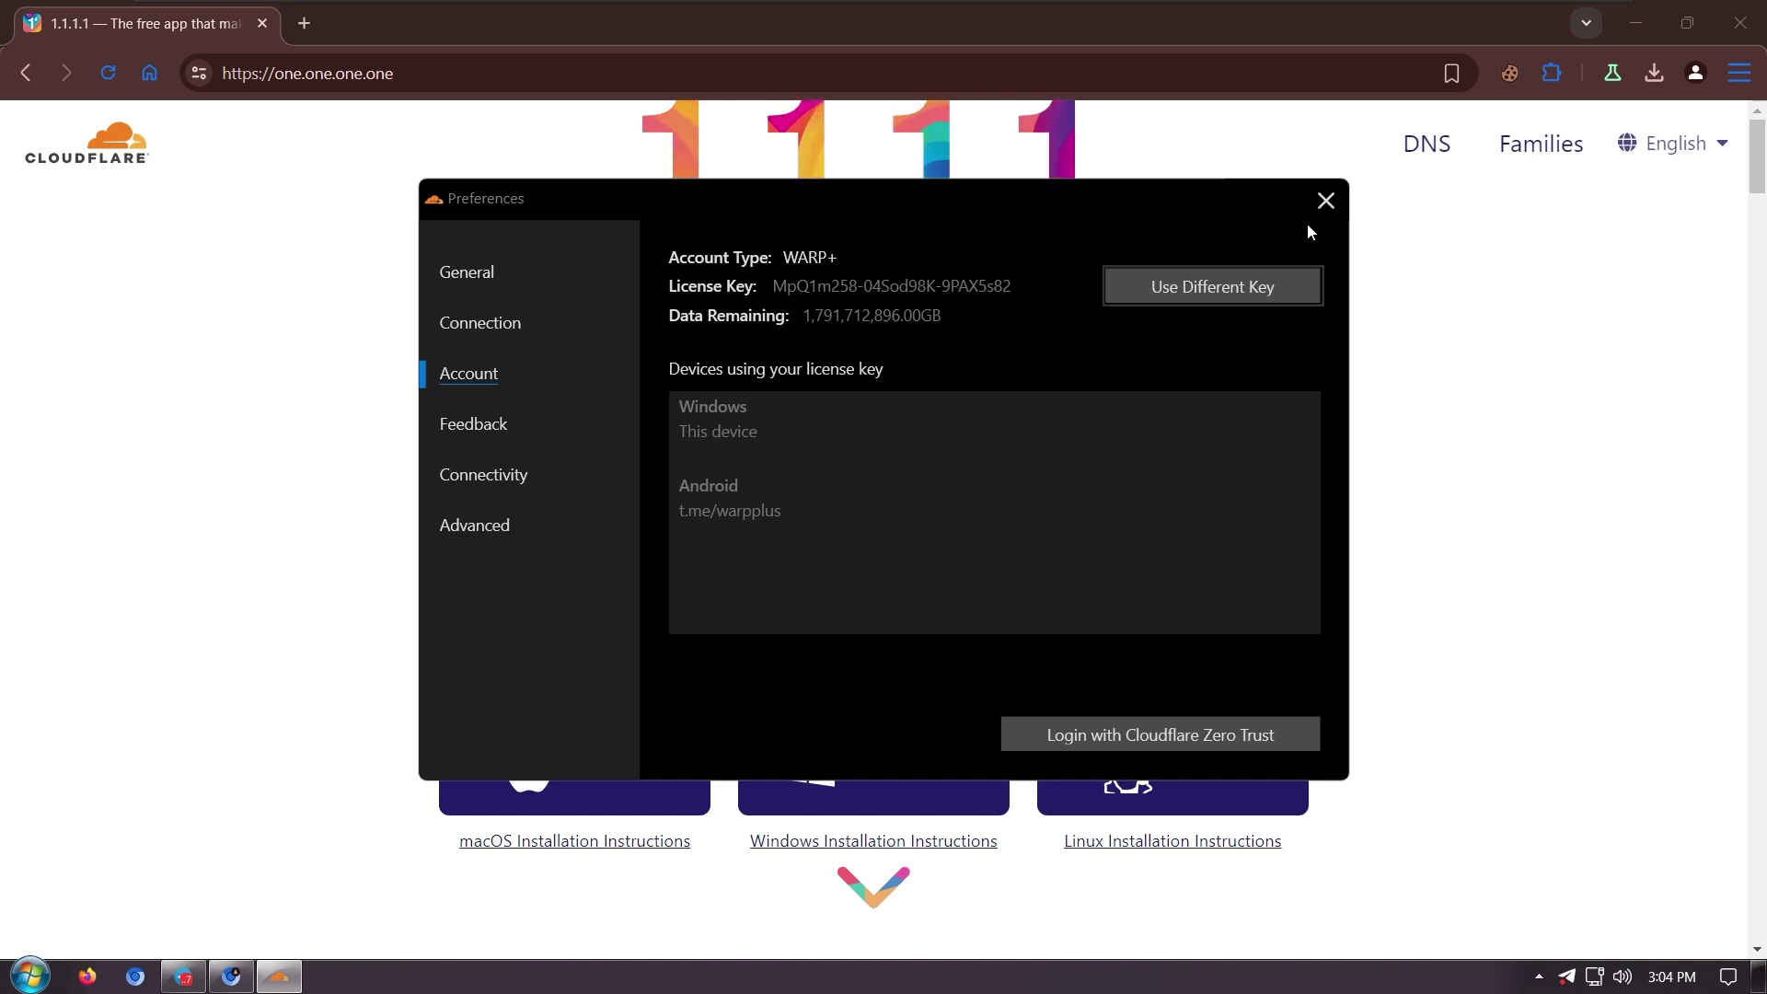
Close WARP Preferences, then switch WARP+ on from the tray popup so it shows Connected and private.
{"action": "left_click", "coordinate": [1324, 201]}
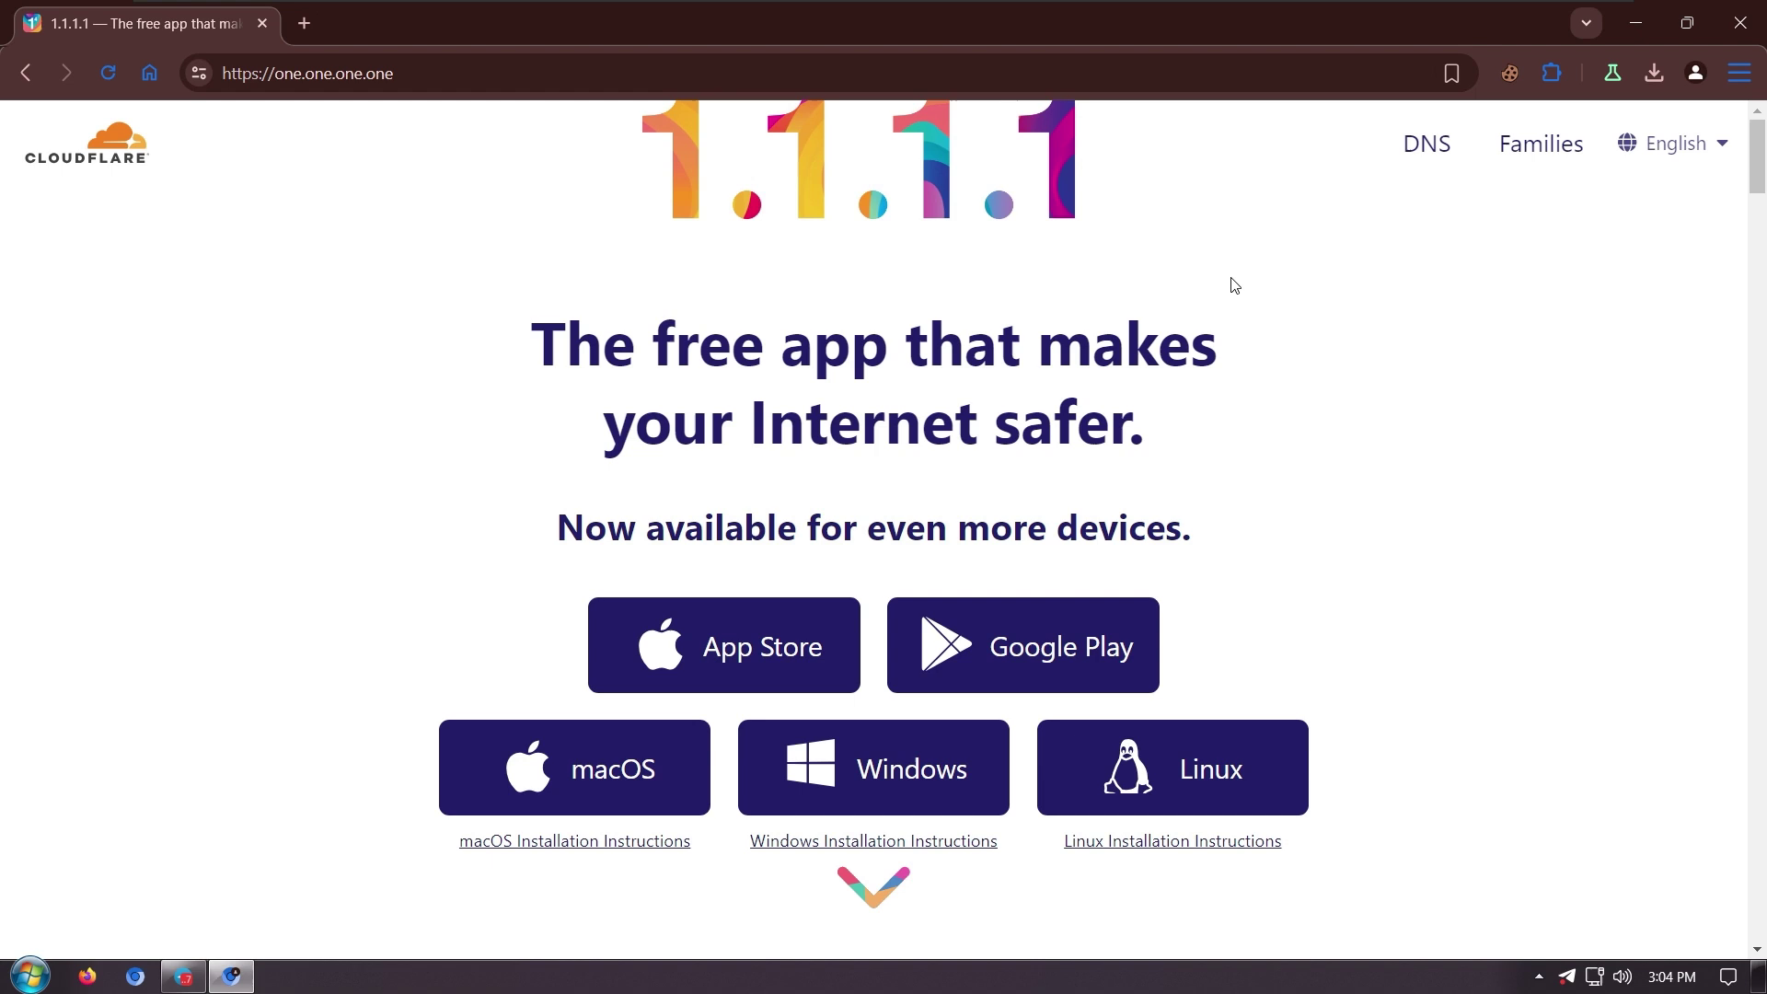
{"action": "left_click", "coordinate": [1539, 975]}
{"action": "left_click", "coordinate": [1518, 923]}
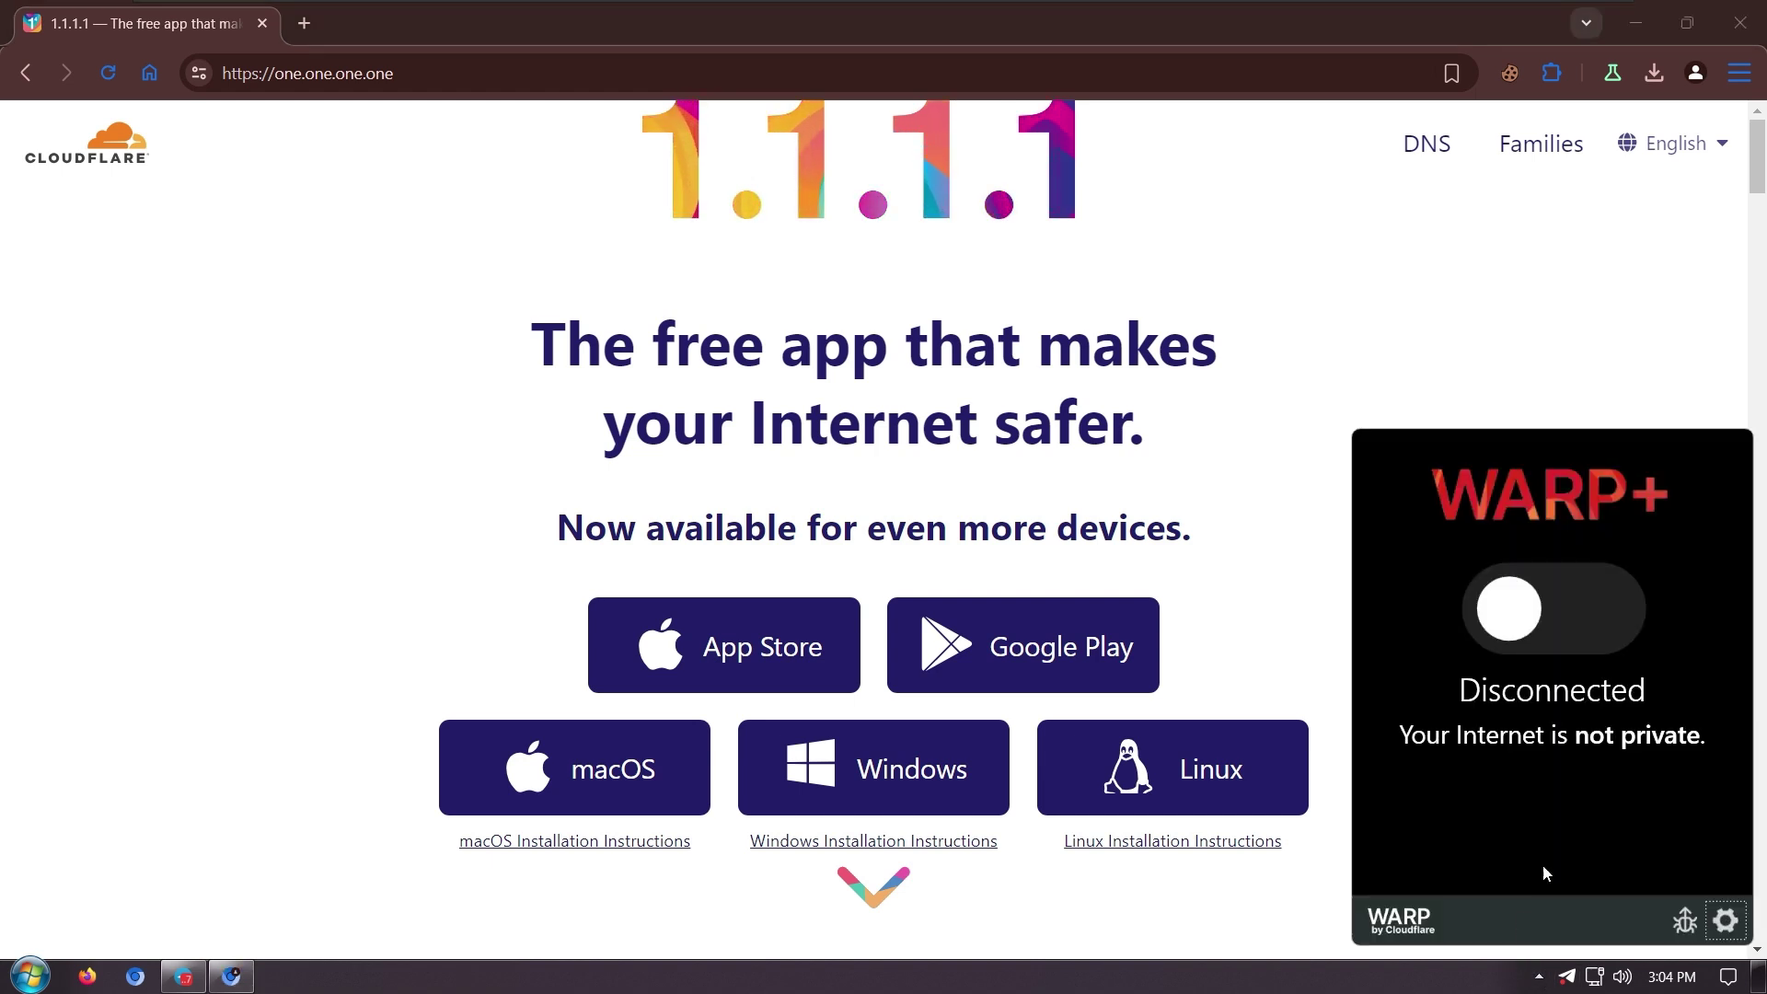
{"action": "left_click", "coordinate": [1724, 921]}
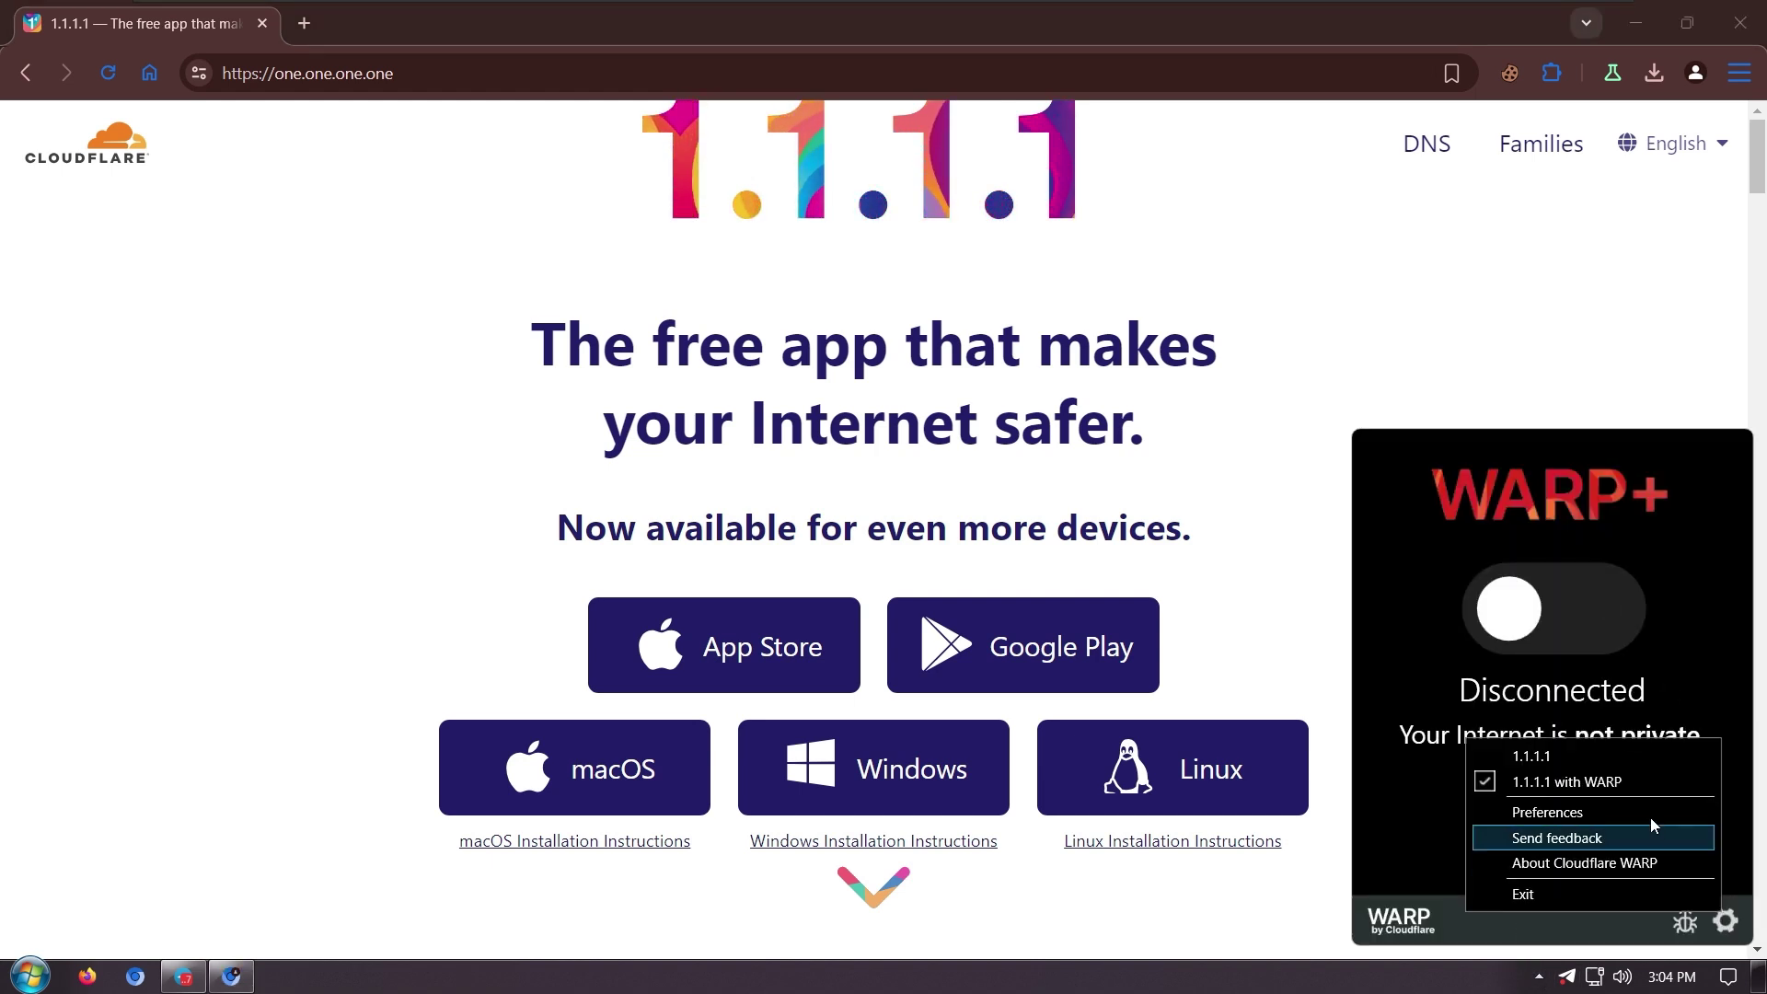
{"action": "left_click", "coordinate": [1428, 623]}
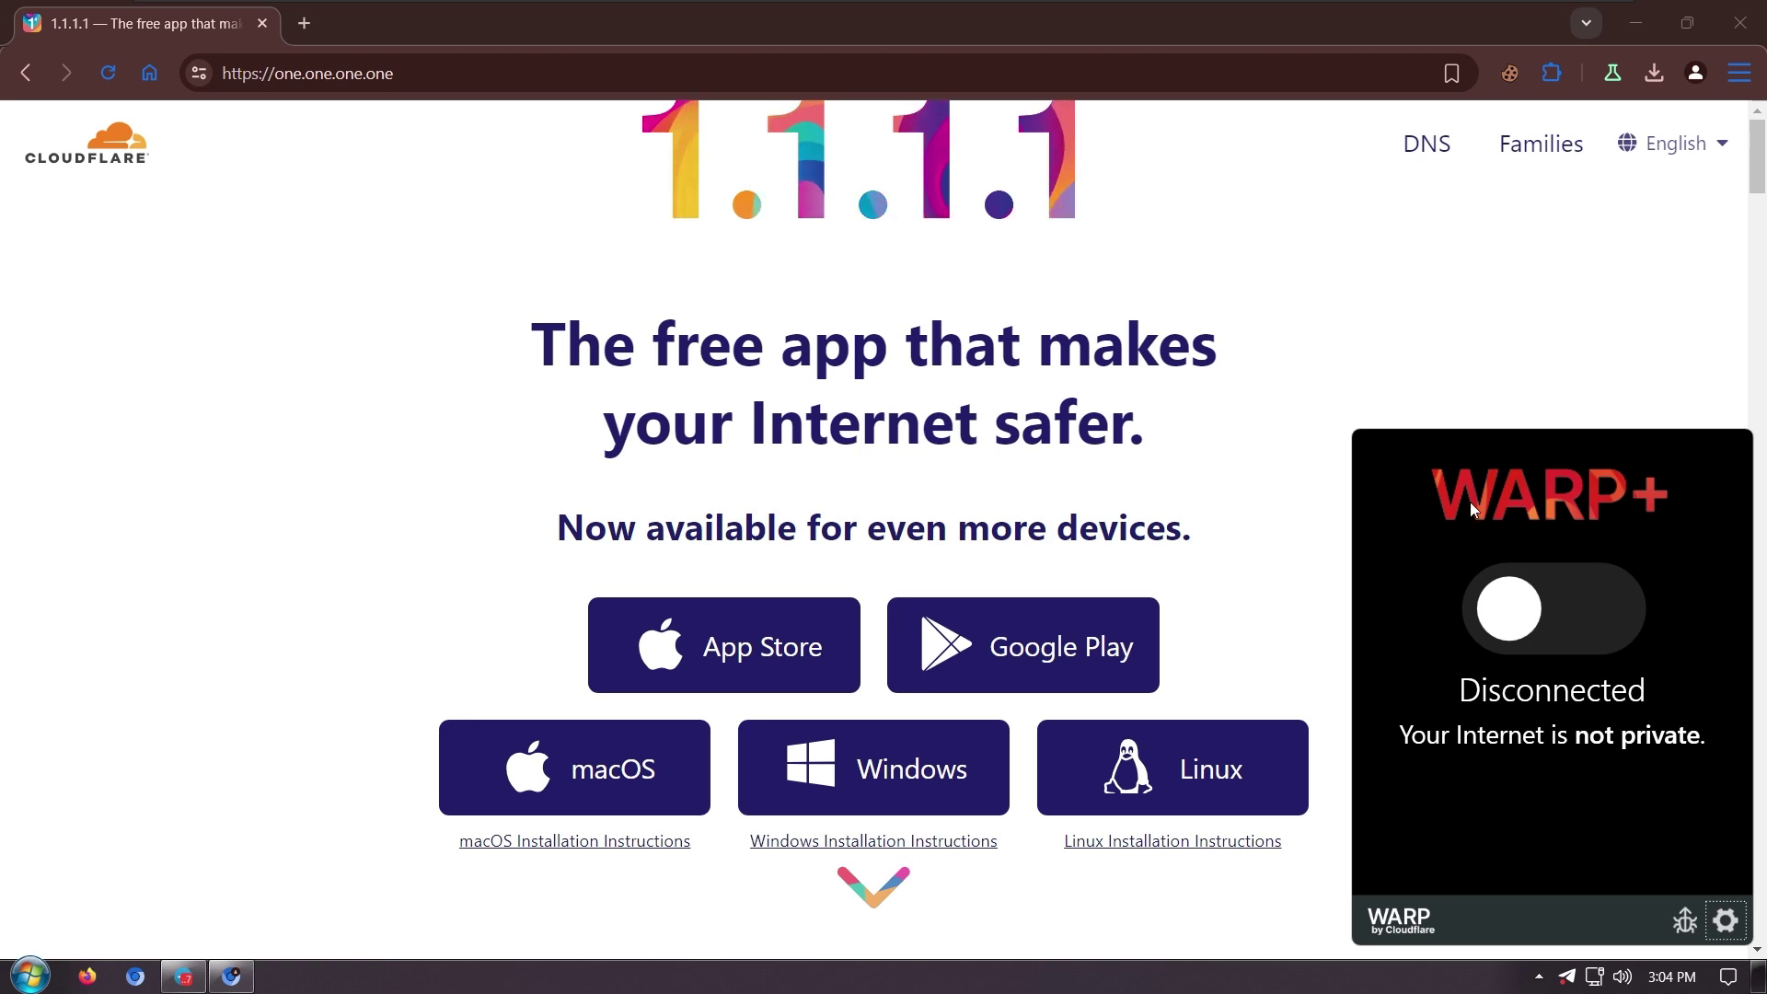
{"action": "left_click", "coordinate": [1557, 633]}
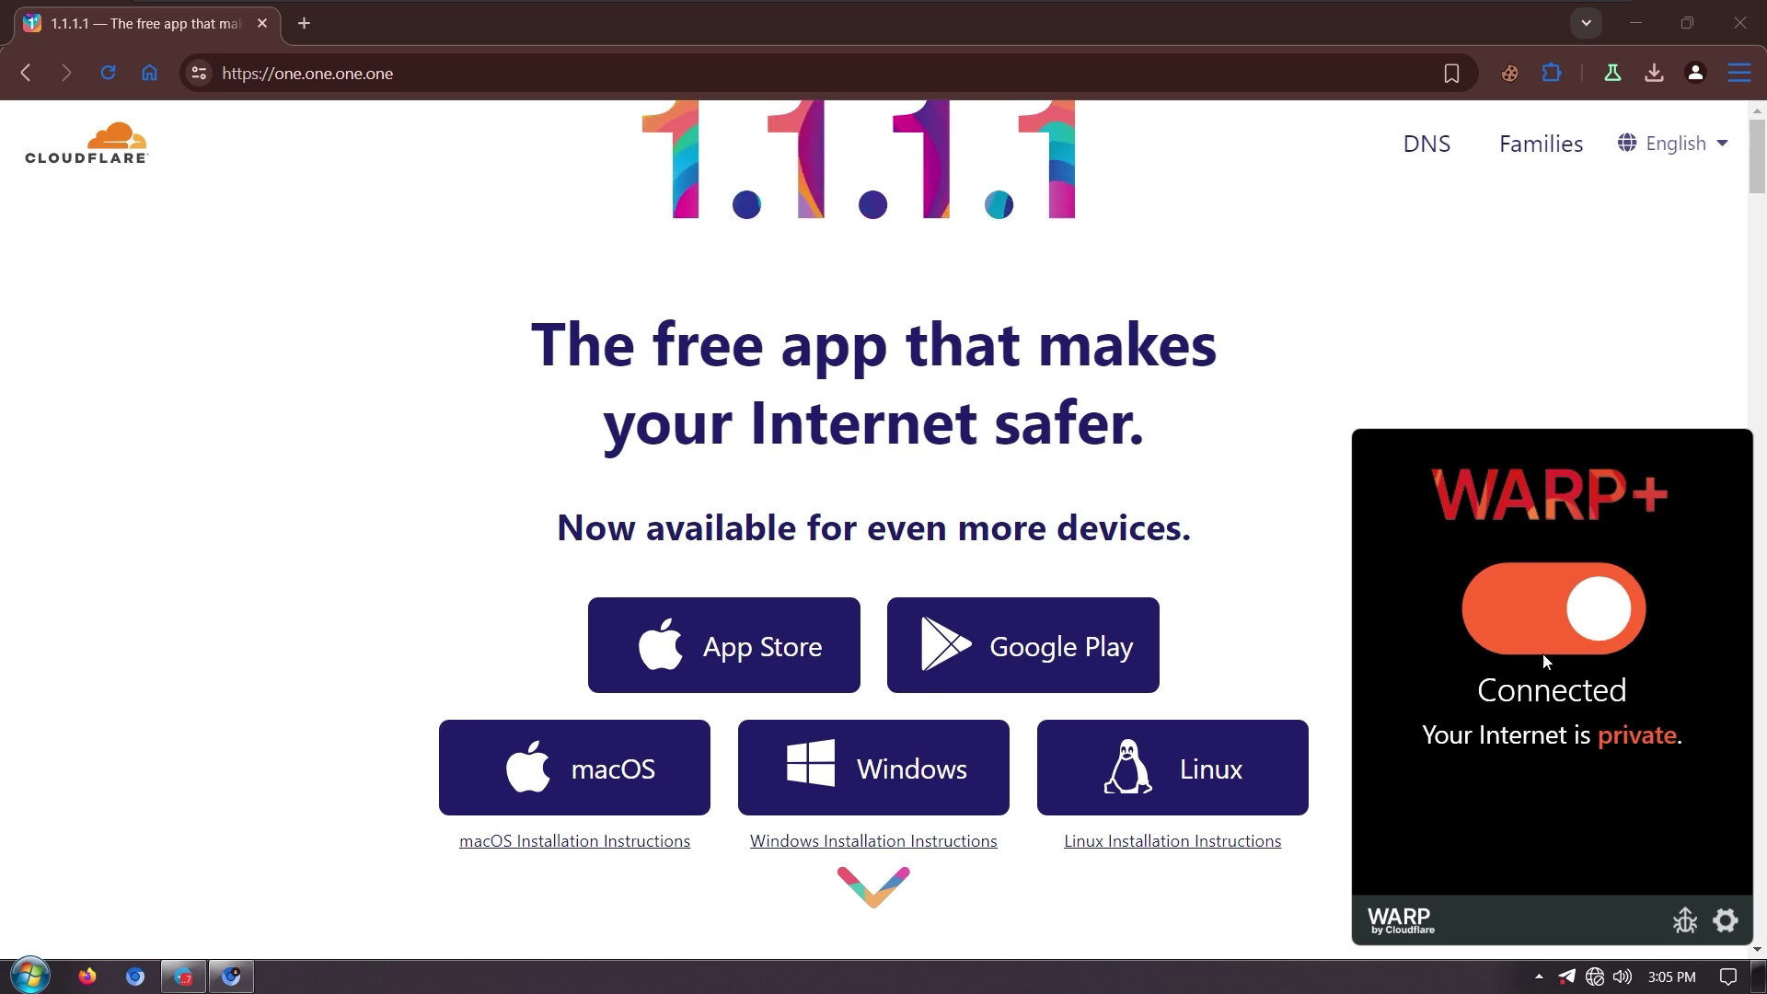
{"action": "left_click", "coordinate": [1386, 298]}
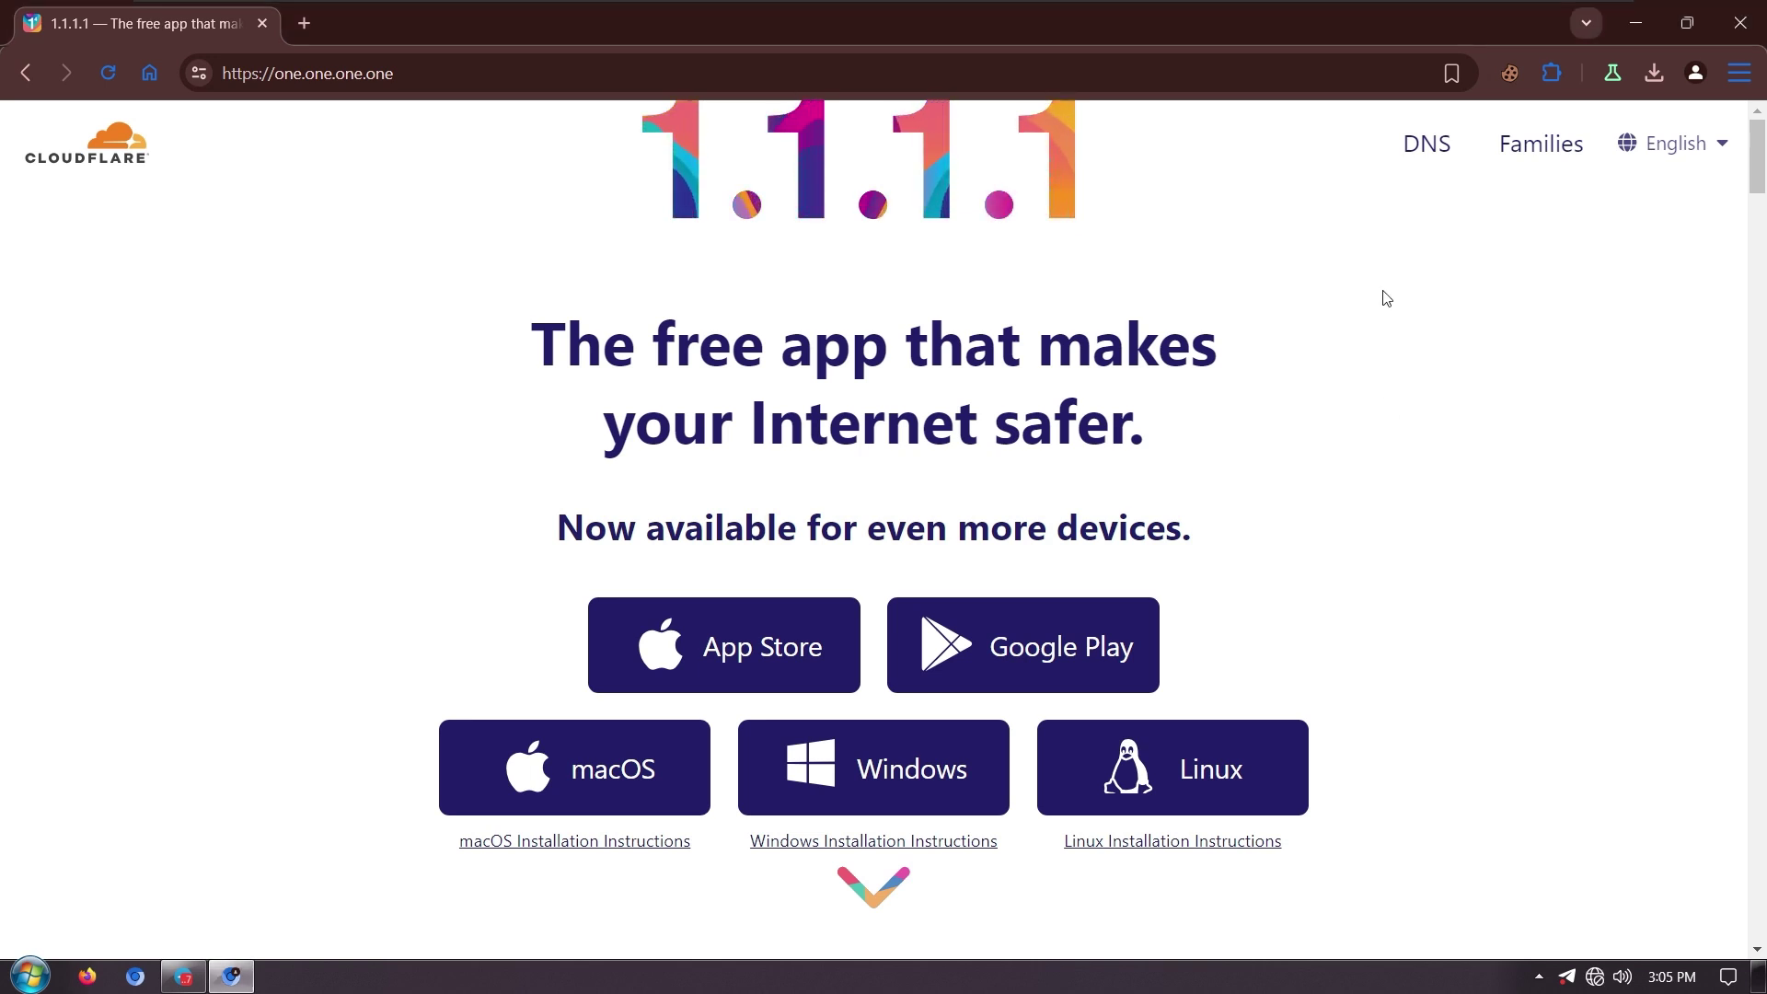